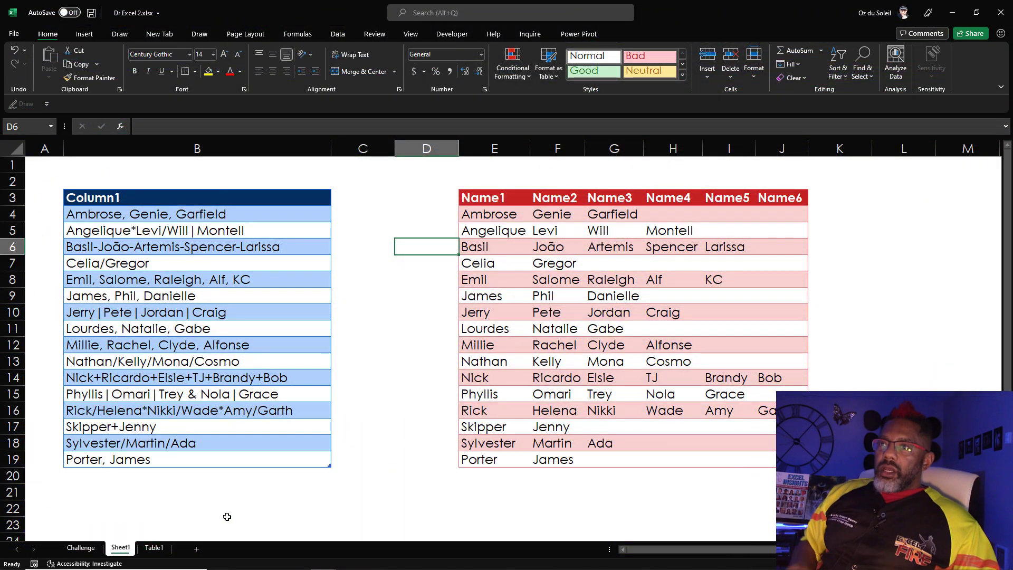
# Open the DELI query at its Added Custom step and show the RemoveLetters column formula.
pyautogui.click(338, 34)
pyautogui.click(278, 52)
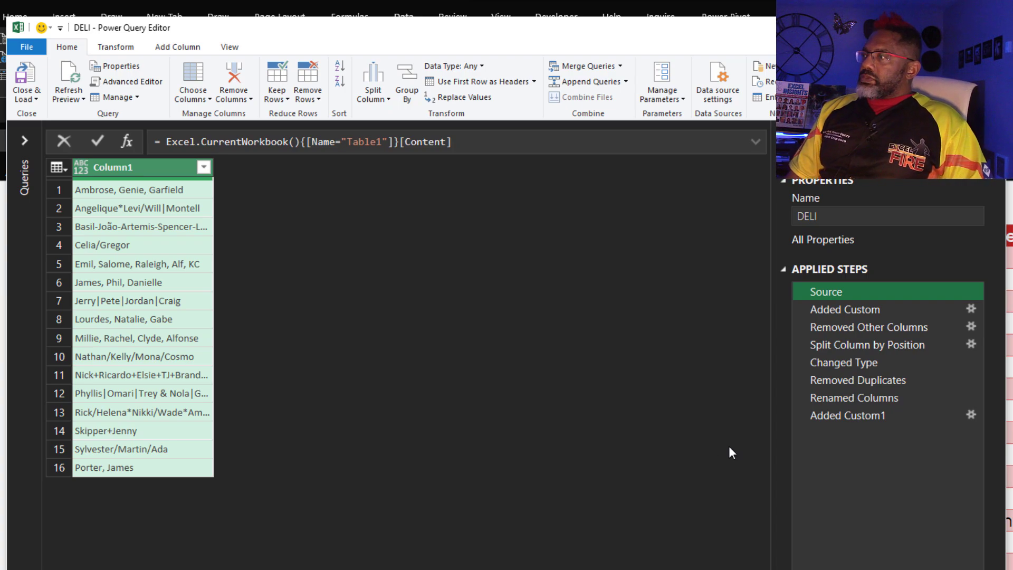
pyautogui.click(847, 312)
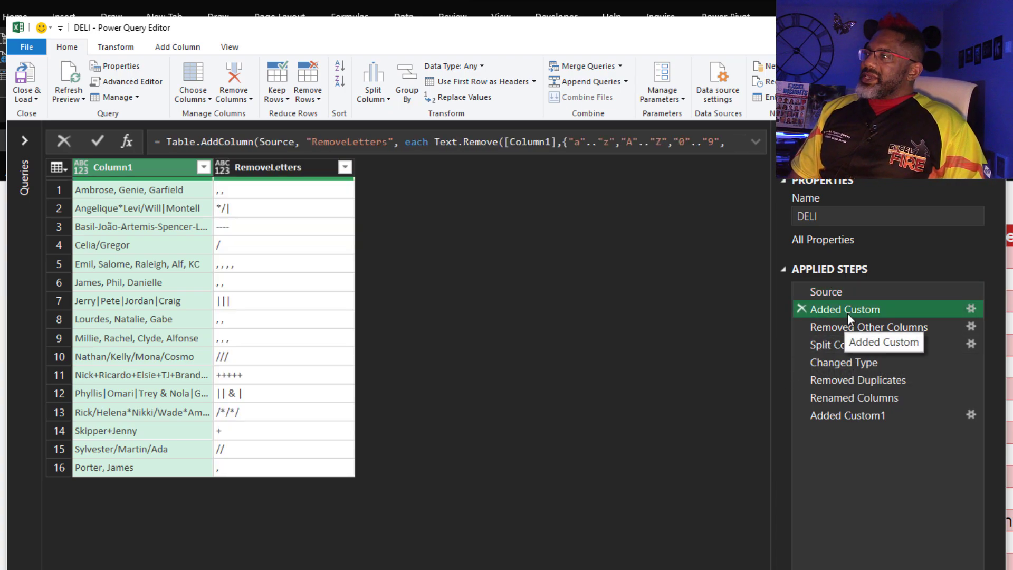
pyautogui.click(971, 310)
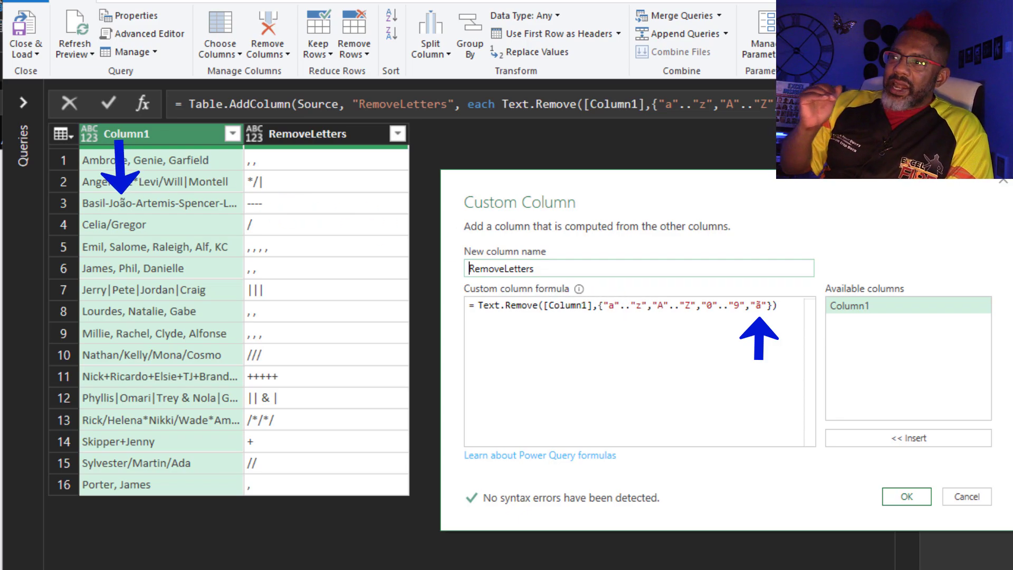
# Review DELI's Removed Other Columns step and its split of delimiters into single characters.
pyautogui.click(968, 498)
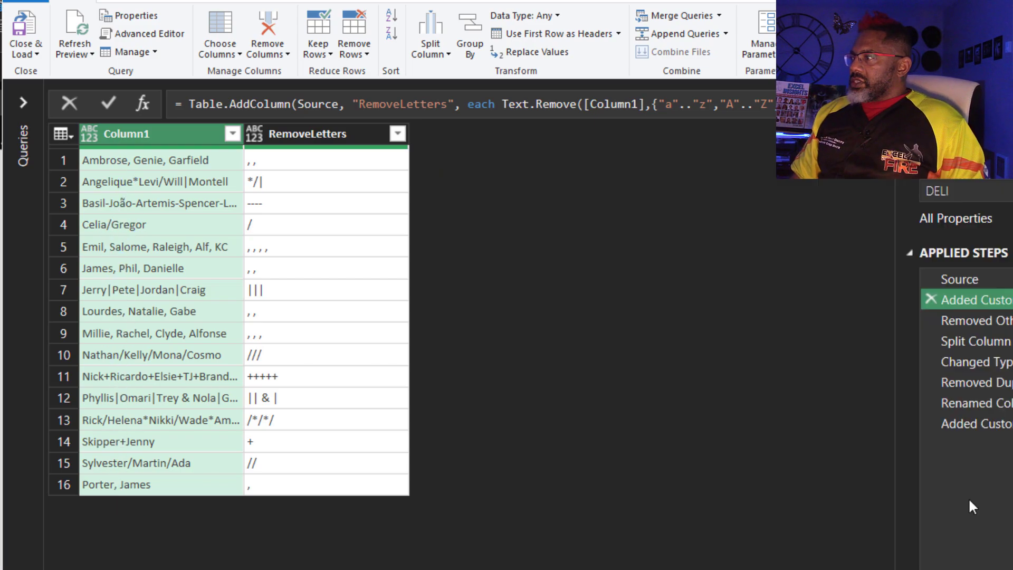
pyautogui.click(976, 320)
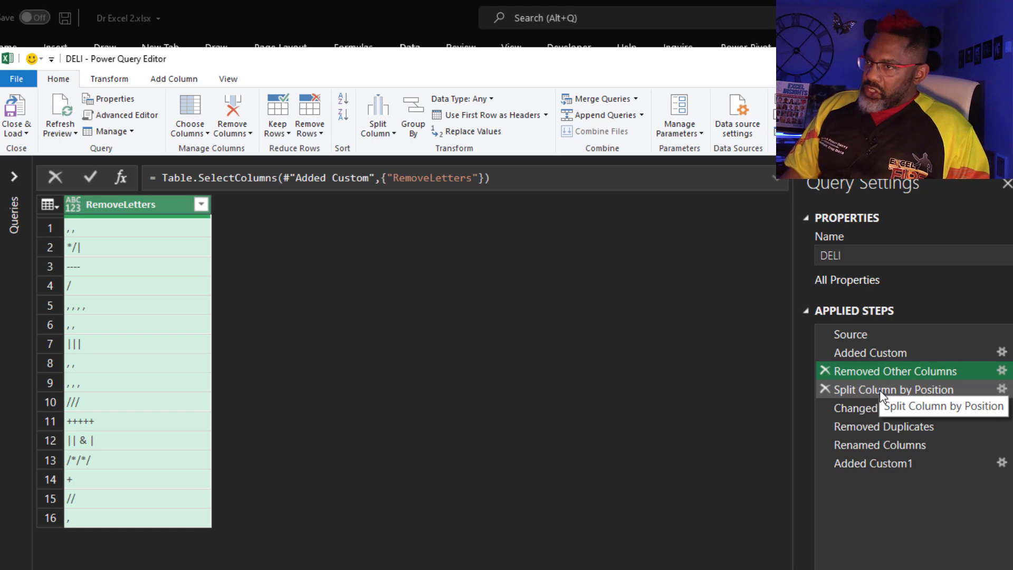
pyautogui.click(882, 392)
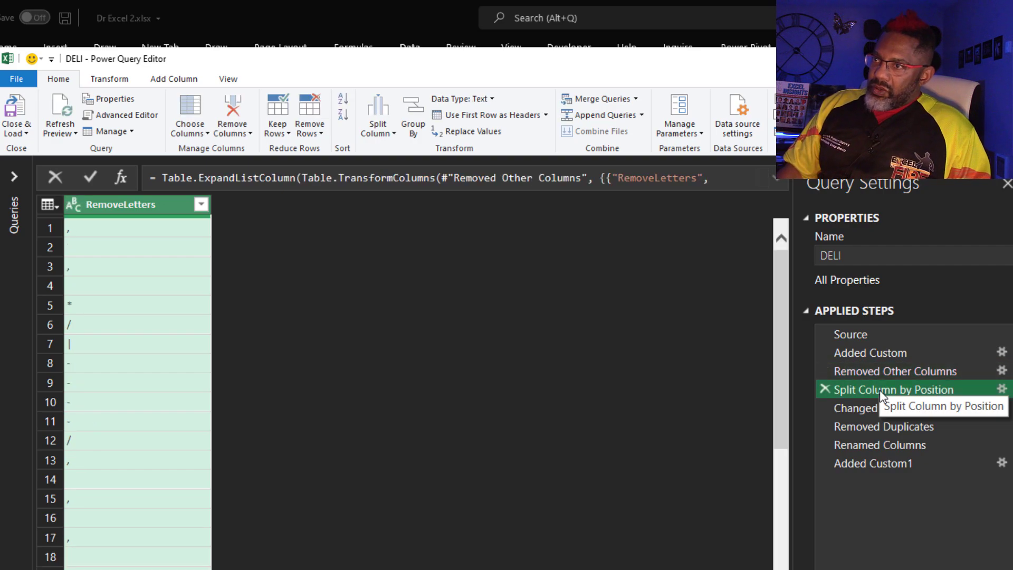
pyautogui.click(1001, 391)
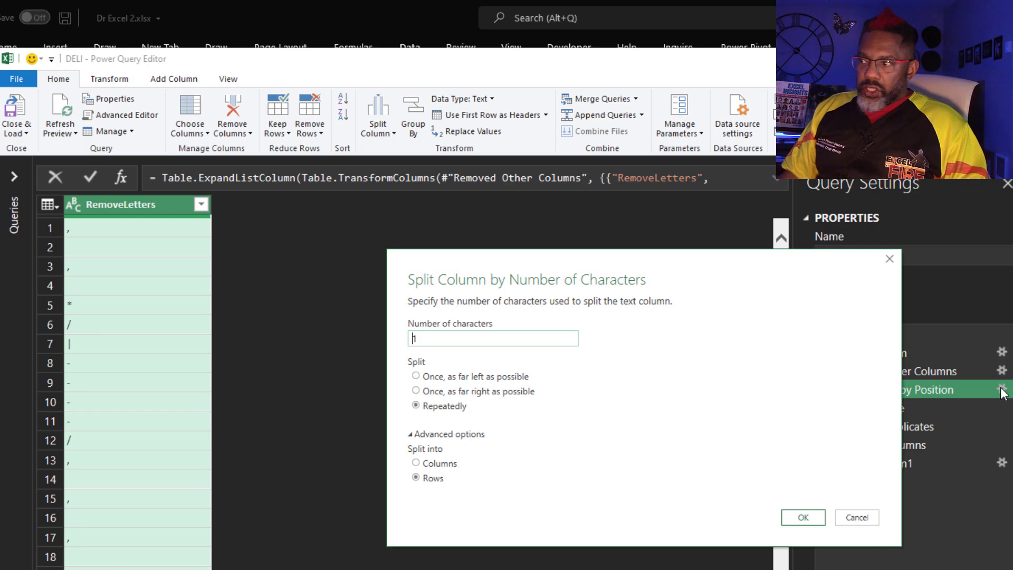
pyautogui.click(857, 518)
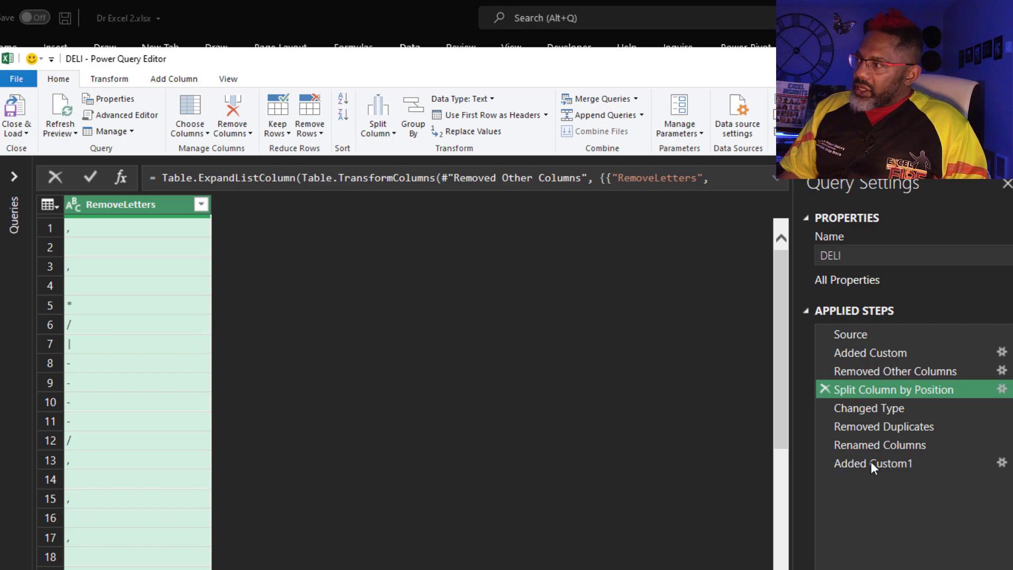
# Check the deduplicated delimiters renamed to Column1 and the FinalDeli '**' column settings.
pyautogui.click(874, 427)
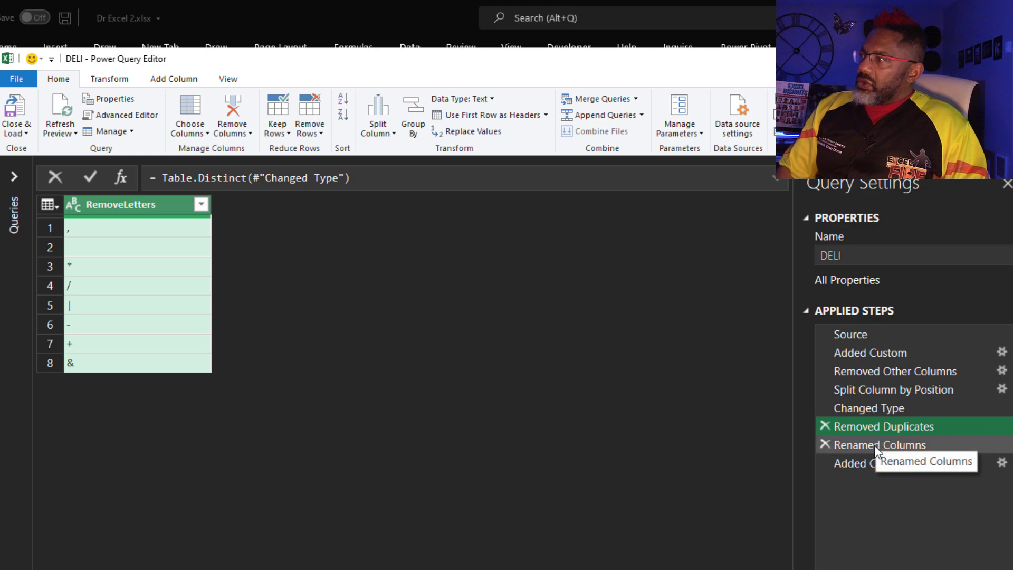
pyautogui.click(876, 445)
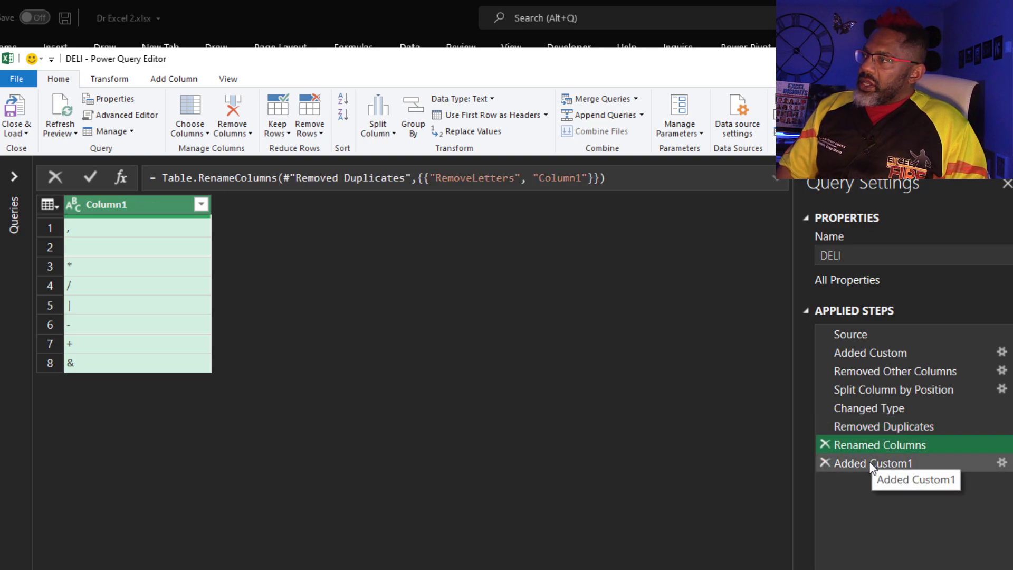
pyautogui.click(1002, 463)
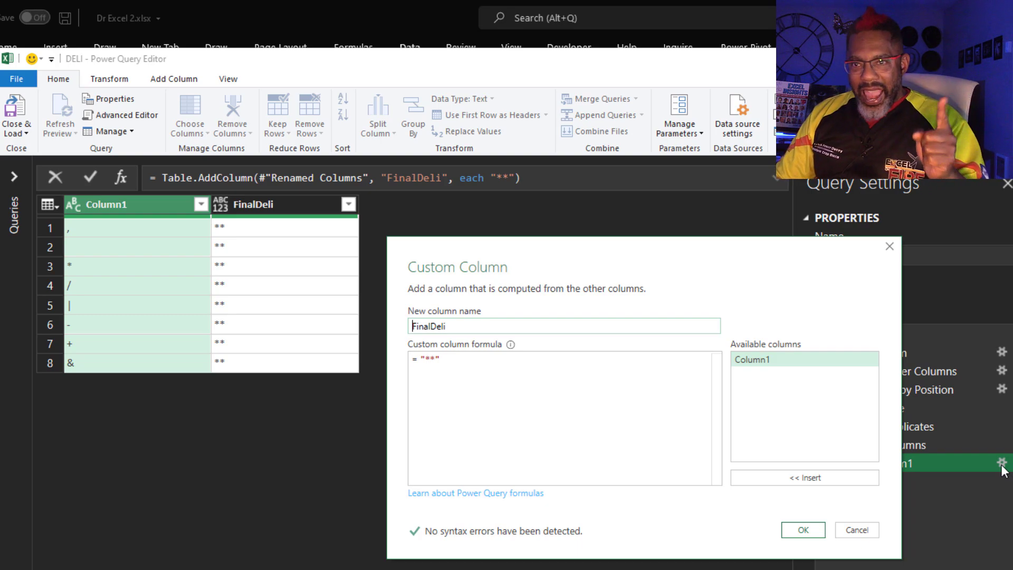
pyautogui.click(857, 530)
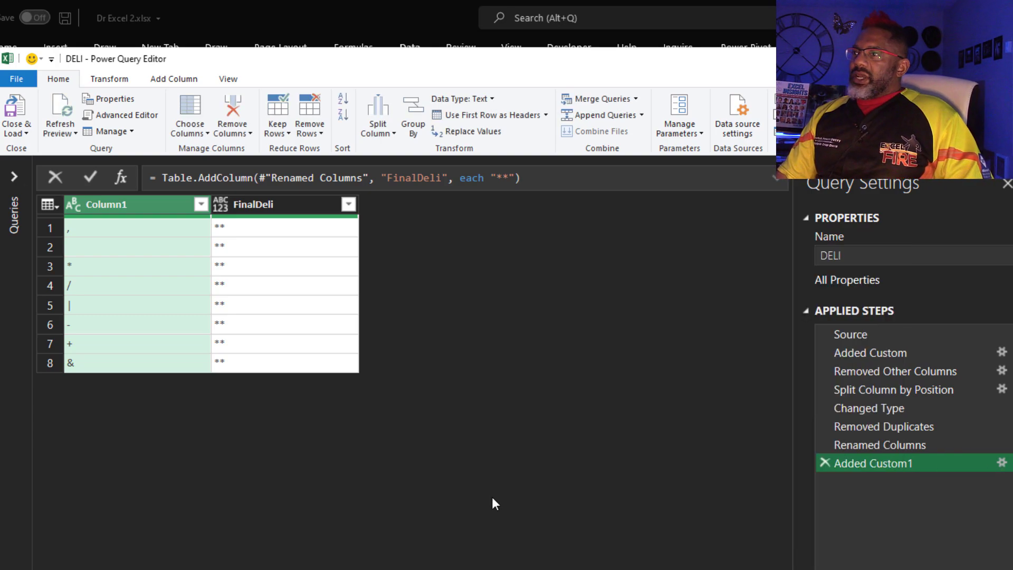
pyautogui.click(14, 175)
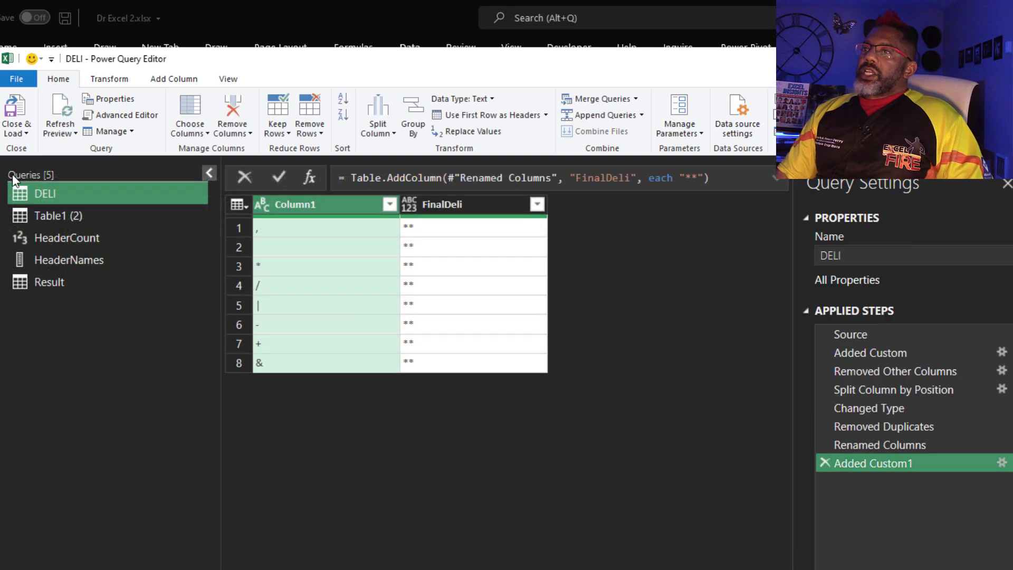
# Step through Table1 (2): Source, Added Index, Reordered Columns, and the one-character-per-row split.
pyautogui.click(49, 216)
pyautogui.click(209, 173)
pyautogui.click(850, 334)
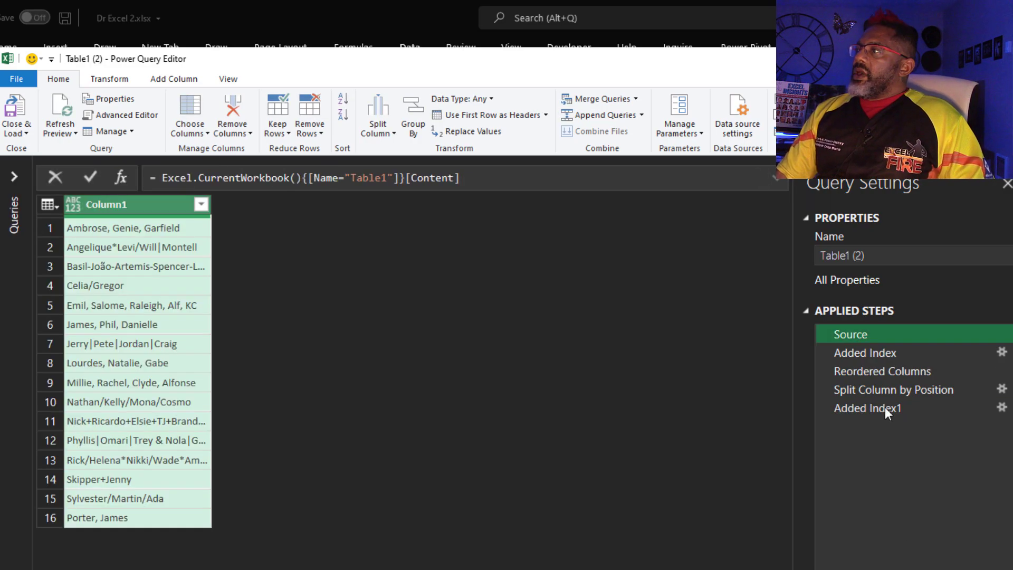
pyautogui.click(889, 352)
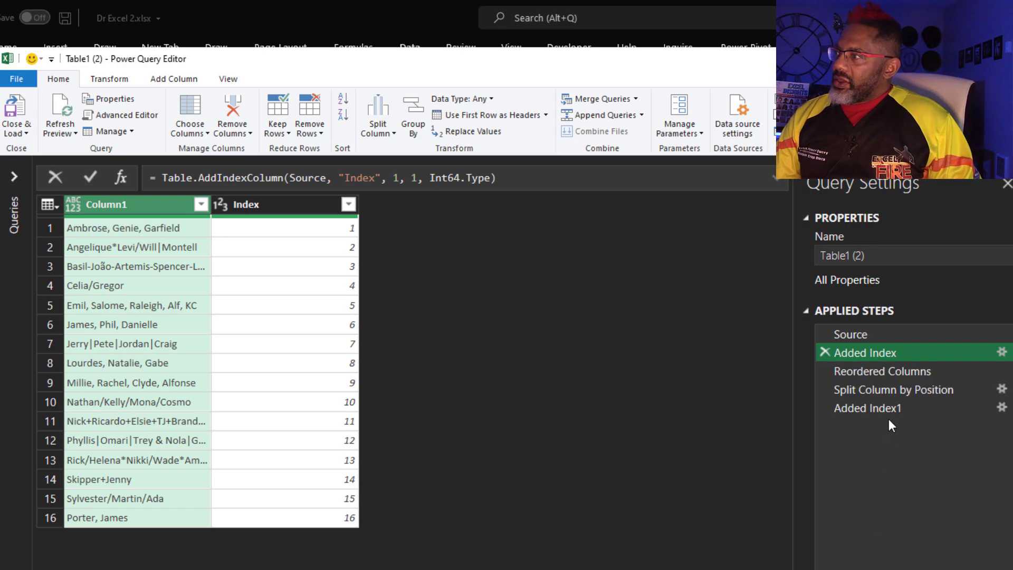
pyautogui.click(882, 372)
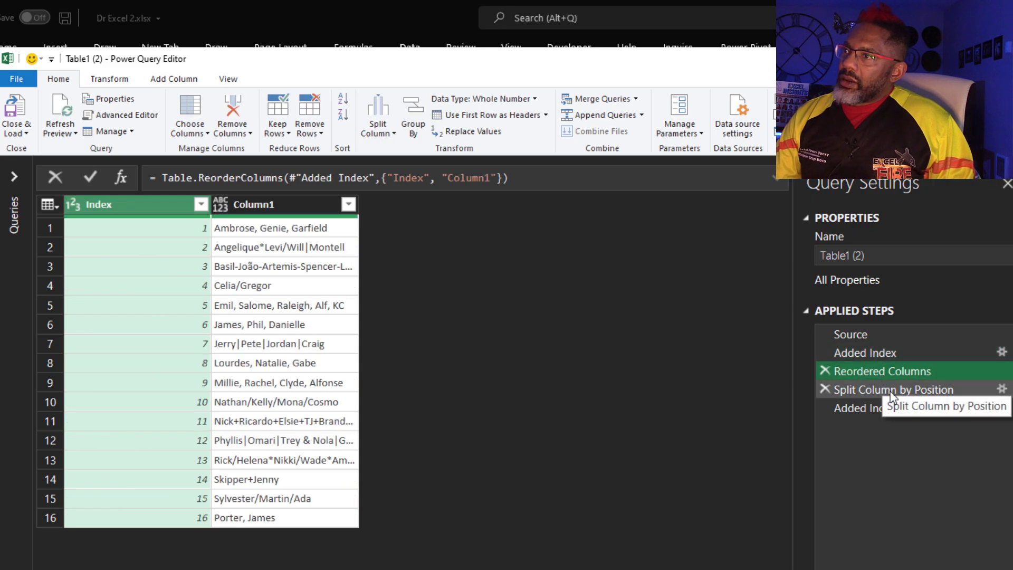
pyautogui.click(891, 391)
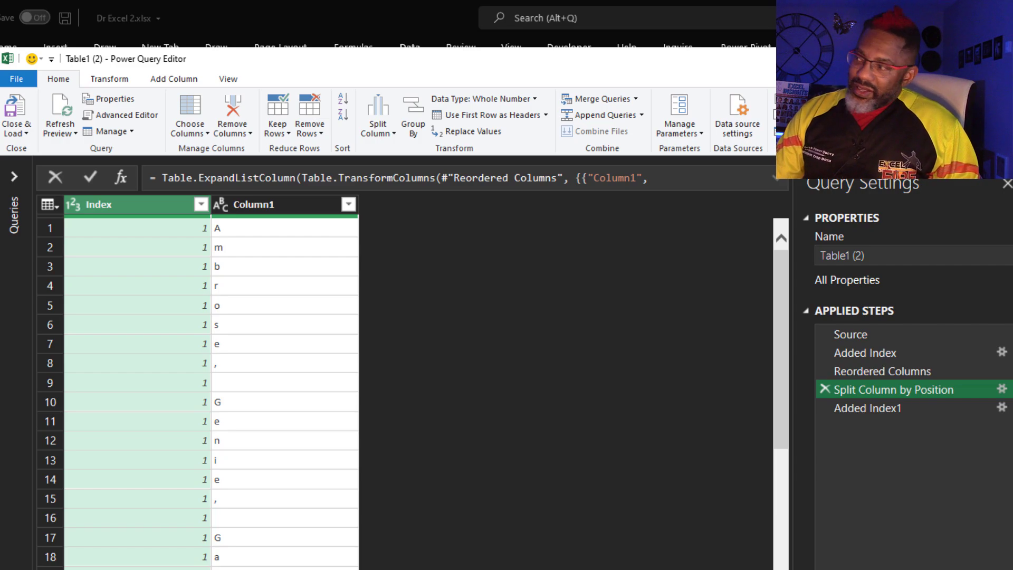
# Show Table1 (2)'s Added Index1 step, which numbers each character.
pyautogui.click(866, 412)
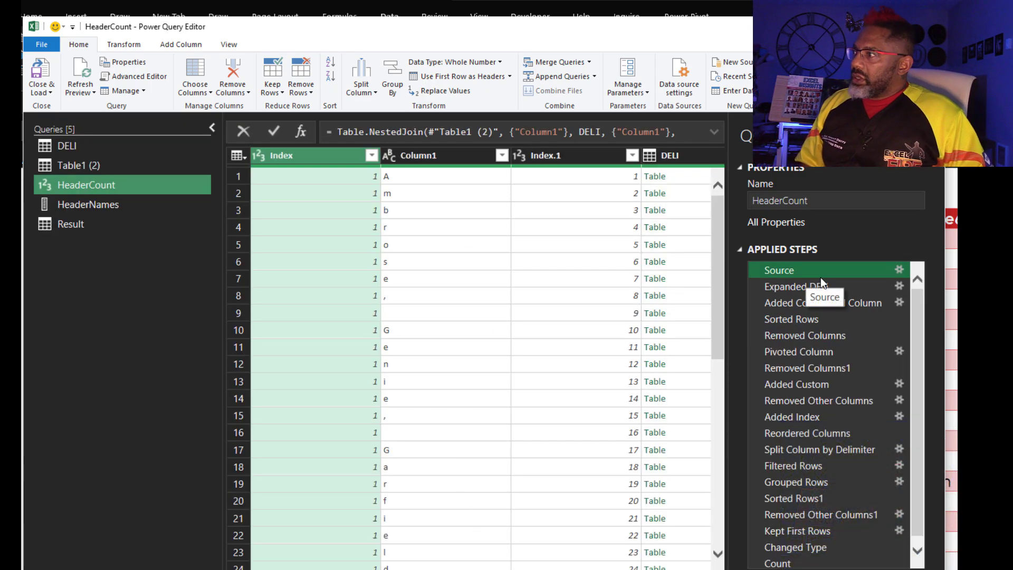
# Inspect HeaderCount's Merge settings unchanged, then view the Expanded DELI Column1.1 and FinalDeli columns.
pyautogui.click(899, 271)
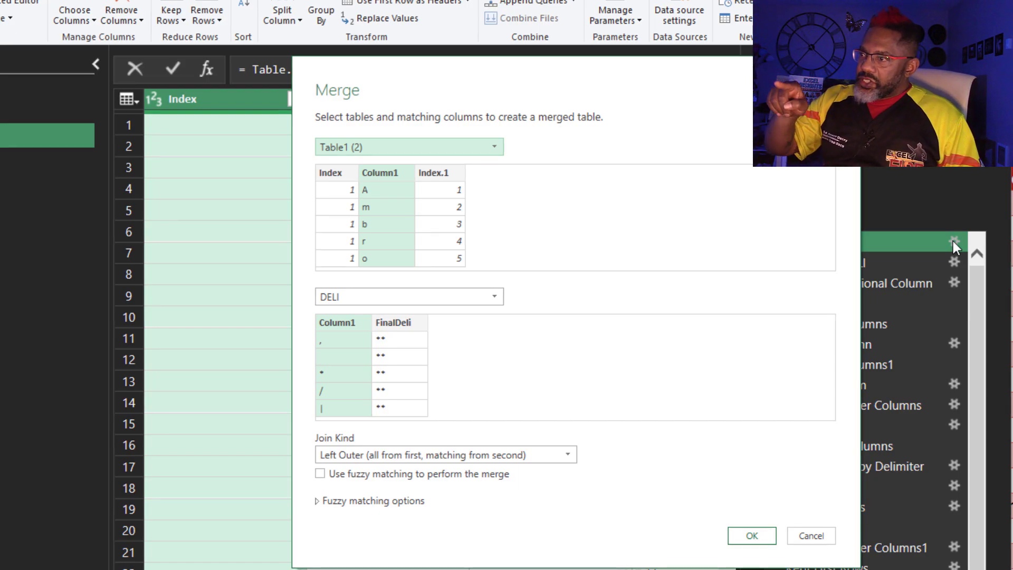
pyautogui.click(805, 541)
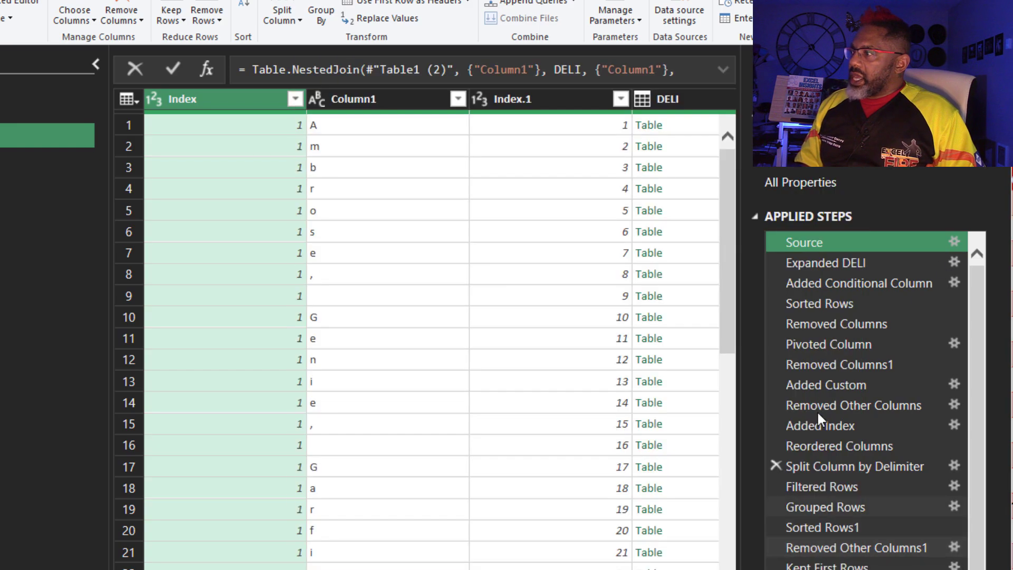
pyautogui.click(871, 262)
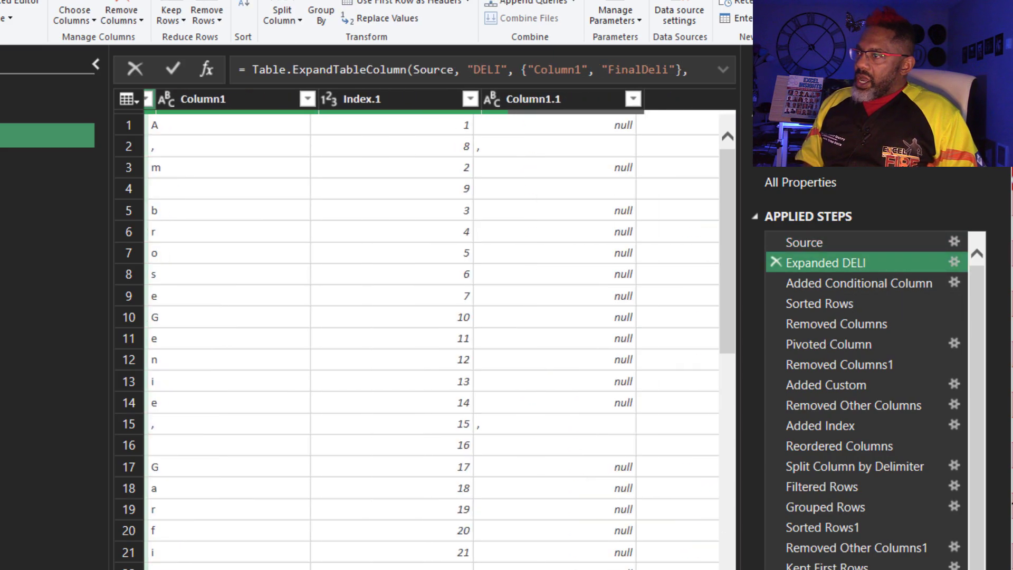
pyautogui.click(94, 65)
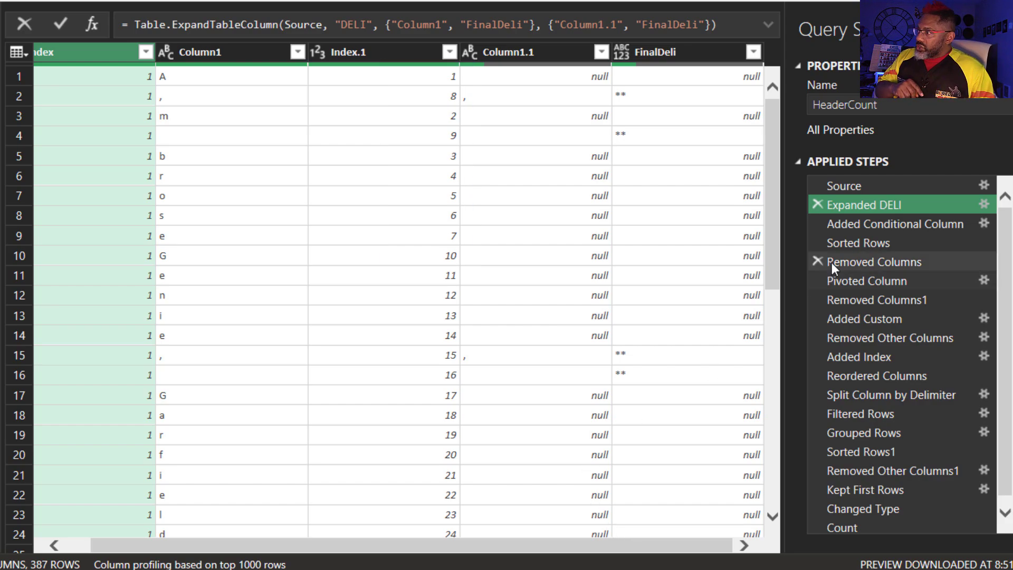
# Review the ReplacedDELI, sort and column-removal steps, then open the Index.1 pivot settings.
pyautogui.click(910, 228)
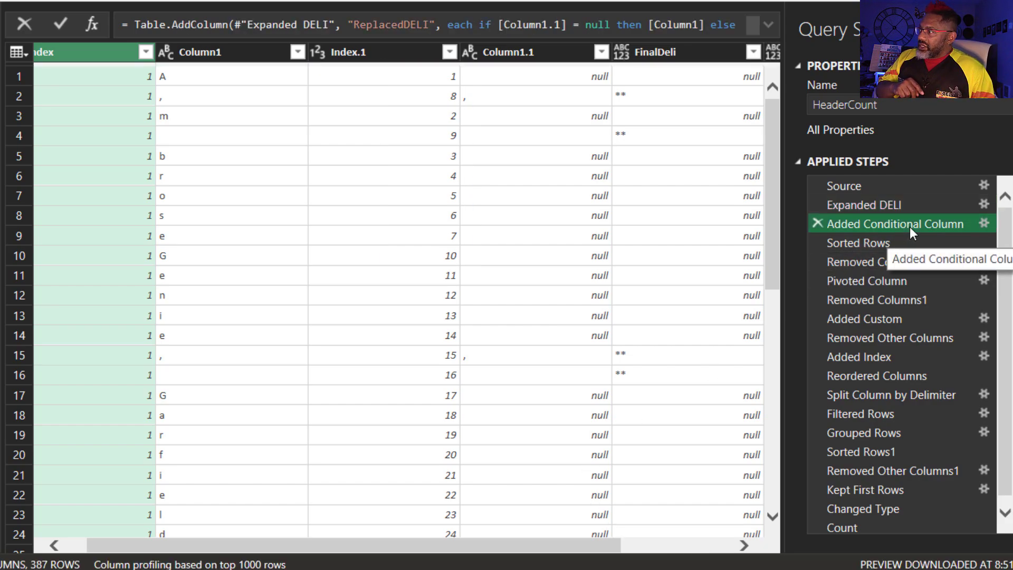
pyautogui.moveTo(600, 545); pyautogui.dragTo(744, 560)
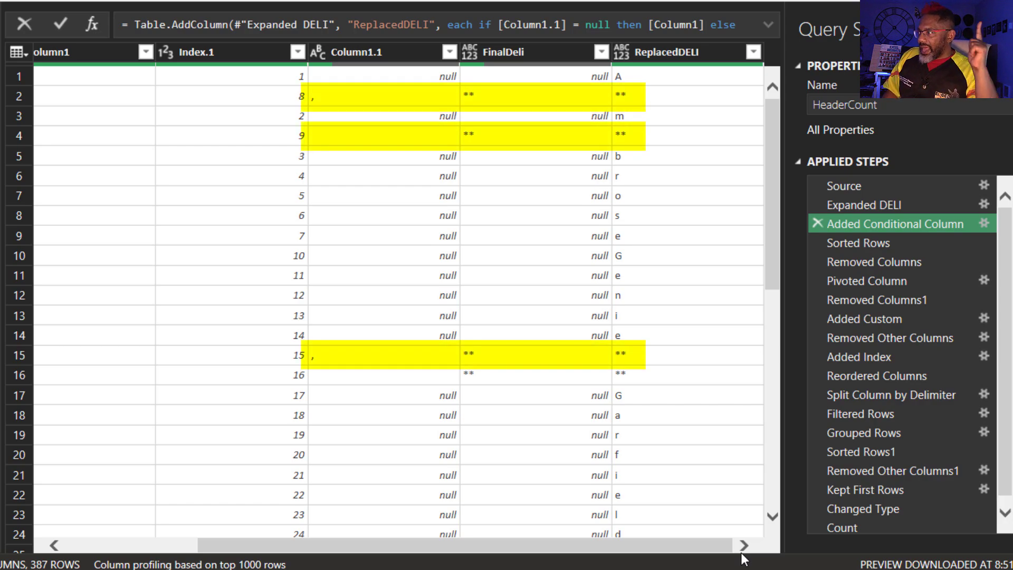
pyautogui.click(860, 243)
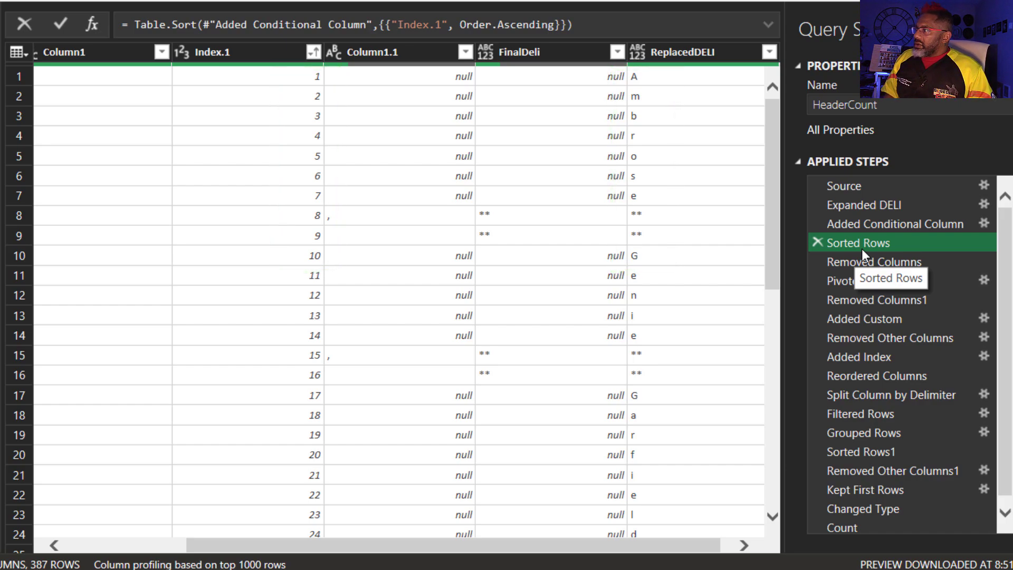
pyautogui.click(864, 261)
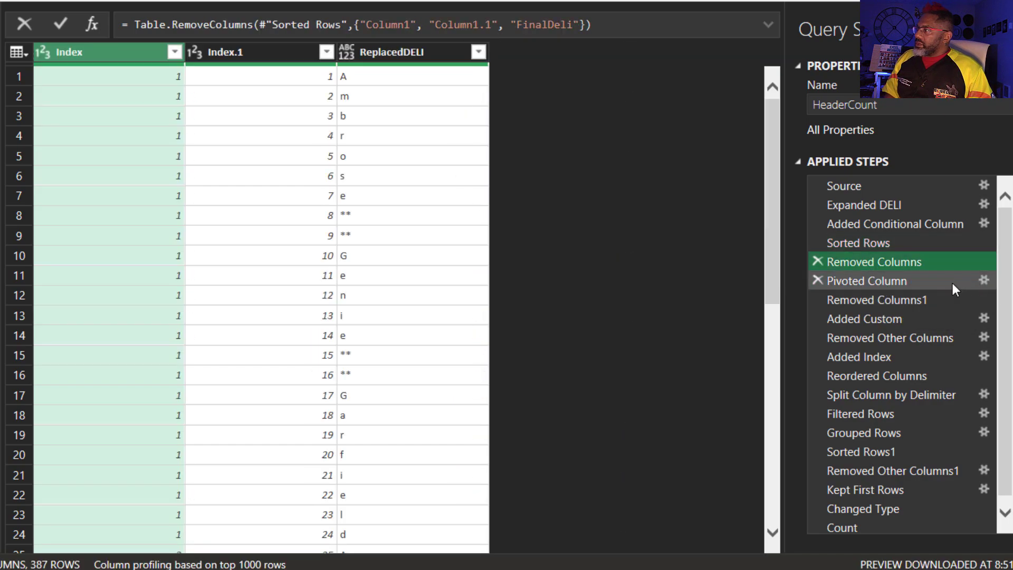
pyautogui.click(983, 280)
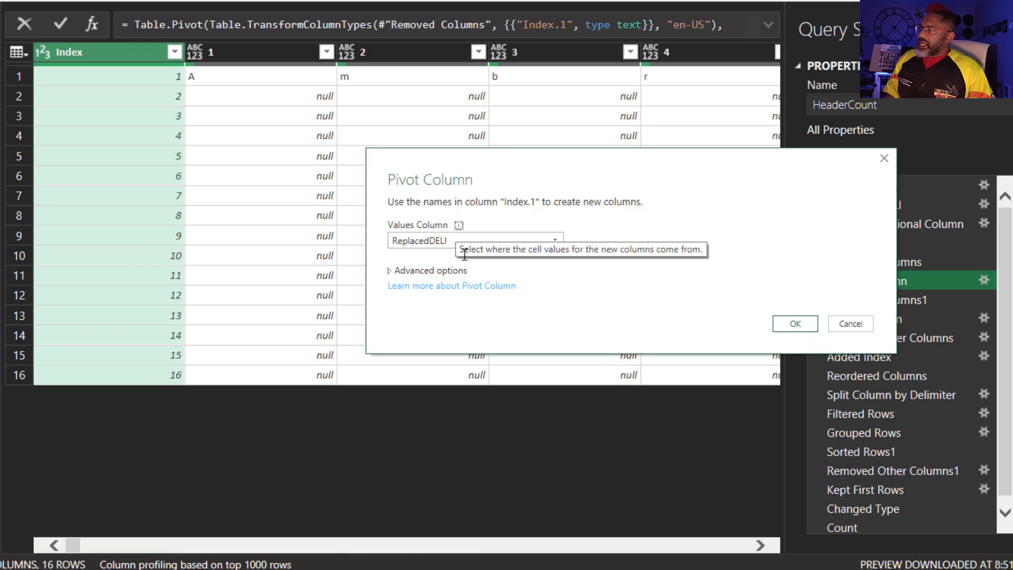
# Check the pivot's aggregation option, then show the Text.Combine custom column formula after Removed Columns1.
pyautogui.click(430, 270)
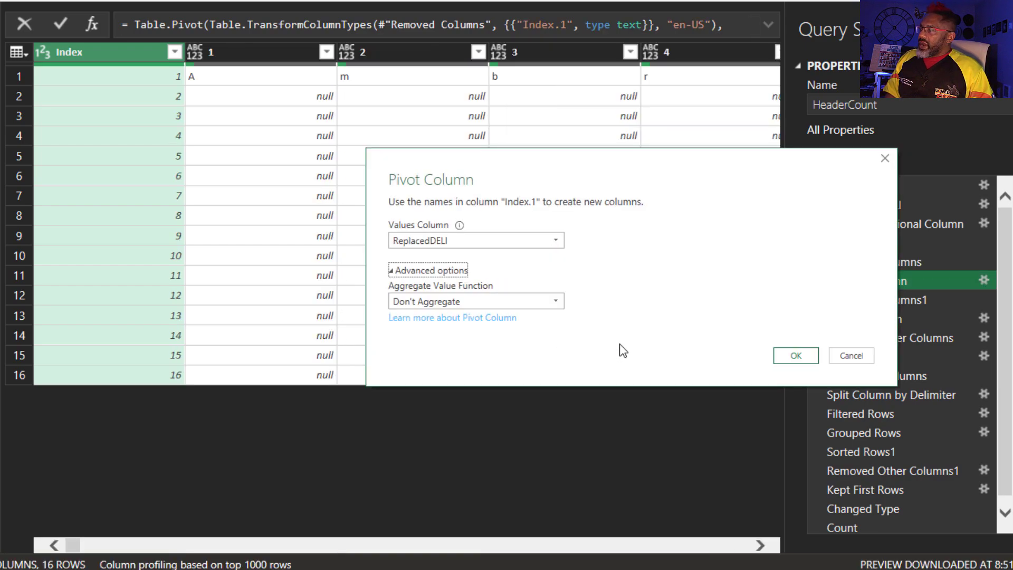
pyautogui.click(796, 355)
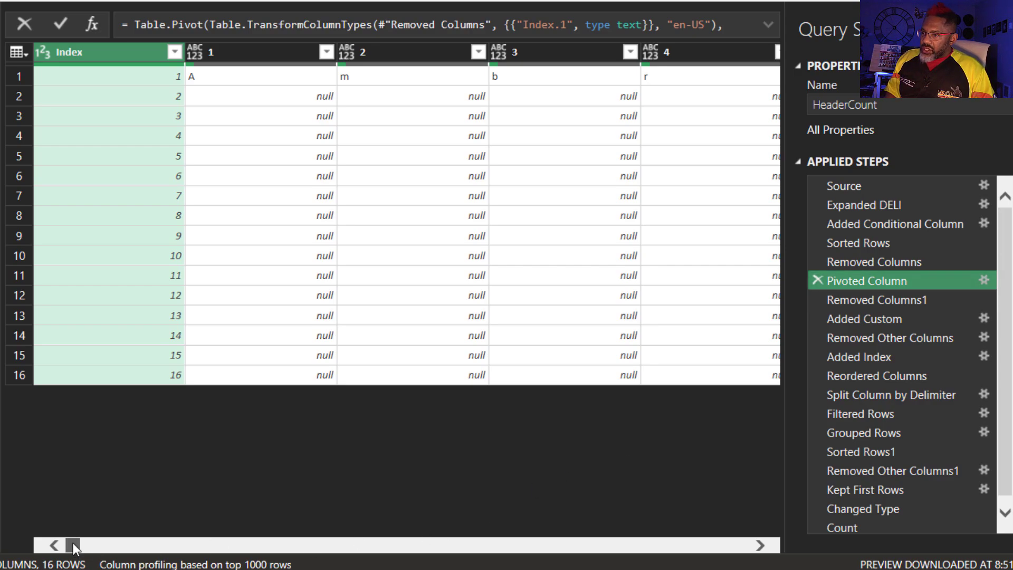
pyautogui.moveTo(73, 543); pyautogui.dragTo(102, 534)
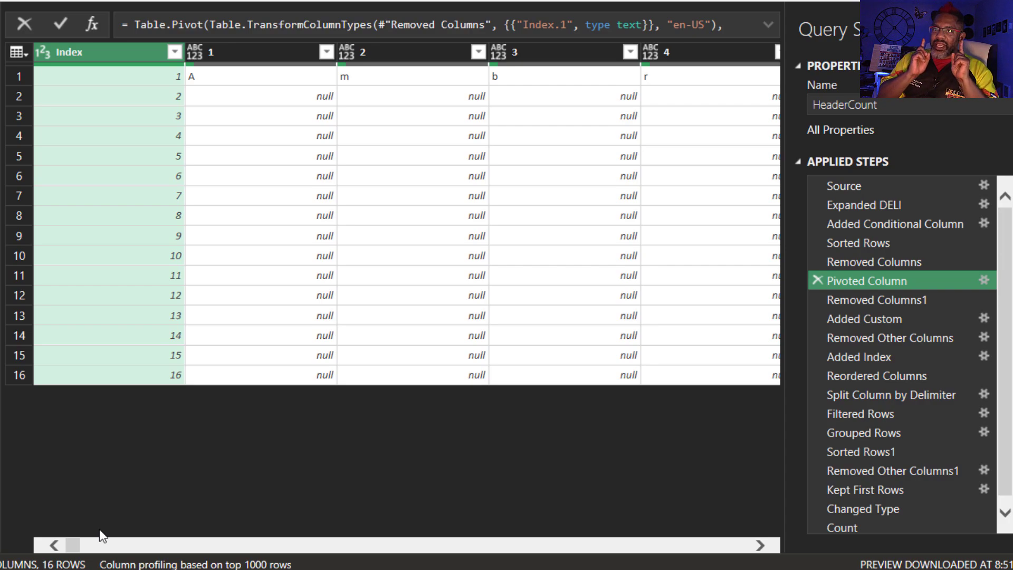
pyautogui.click(866, 298)
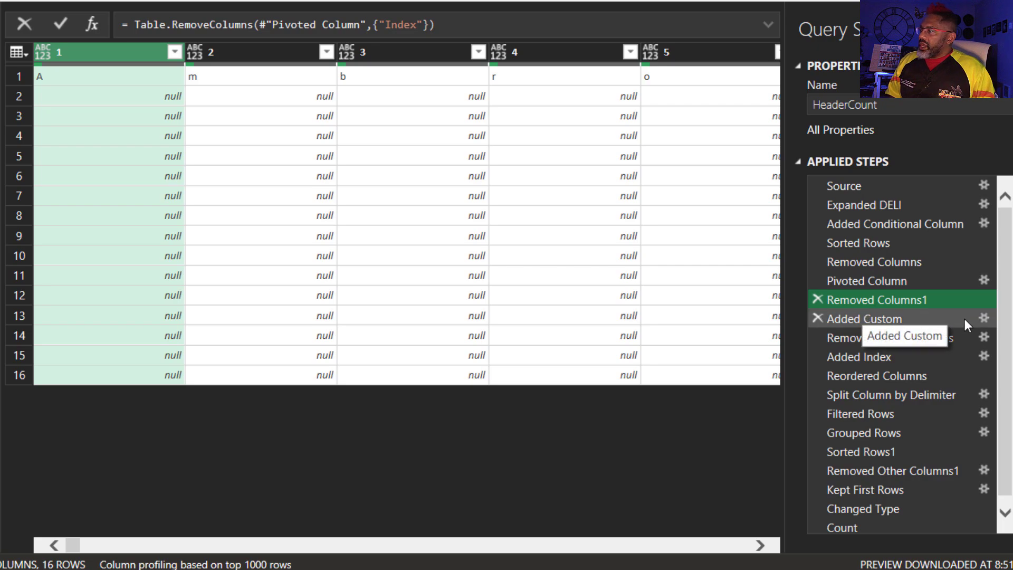
pyautogui.click(985, 318)
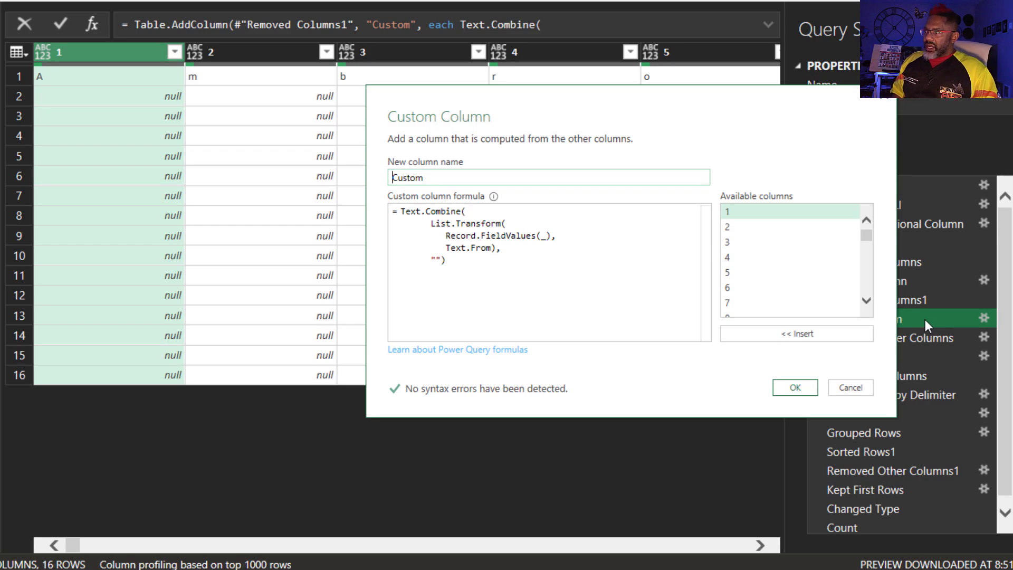
# Walk through keeping Custom, indexing, splitting names onto rows and filtering blanks to 61 rows.
pyautogui.click(847, 390)
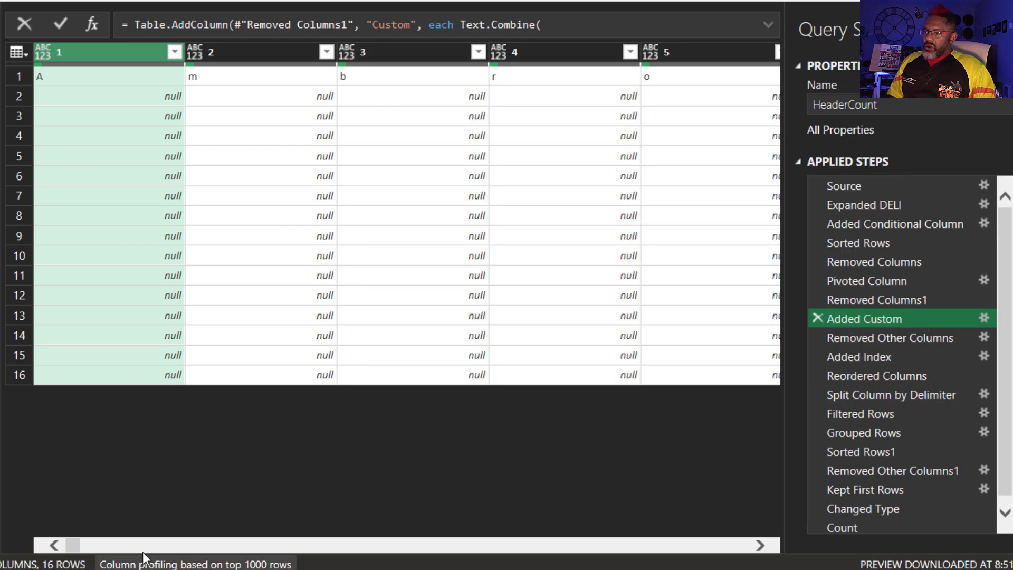
pyautogui.moveTo(72, 548); pyautogui.dragTo(773, 544)
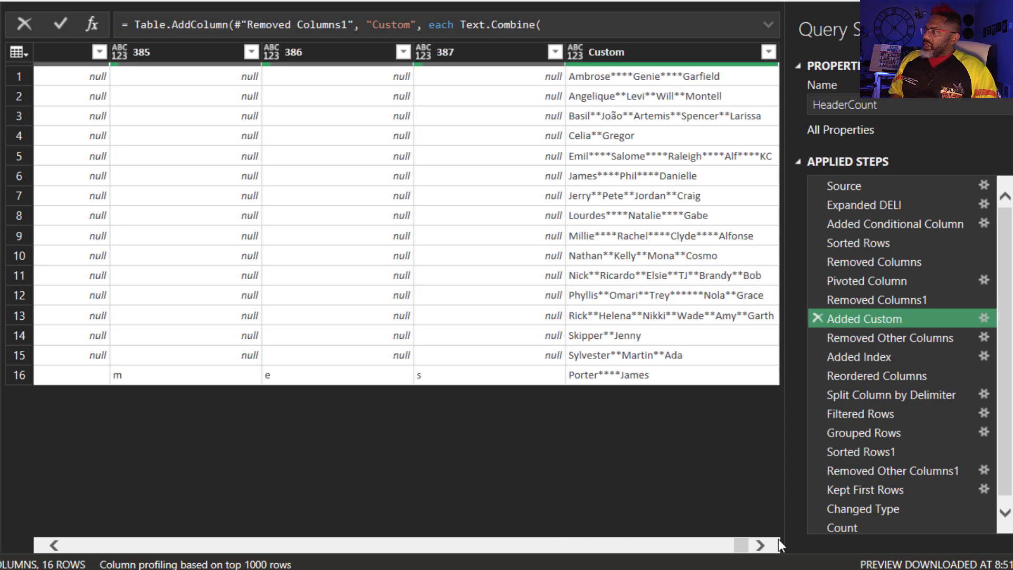
pyautogui.click(868, 336)
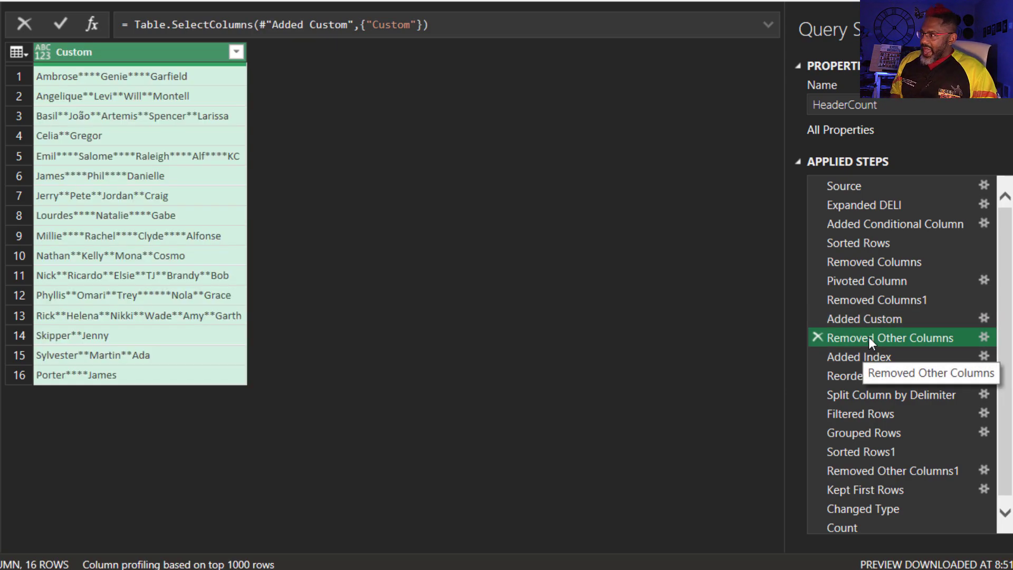
pyautogui.click(870, 356)
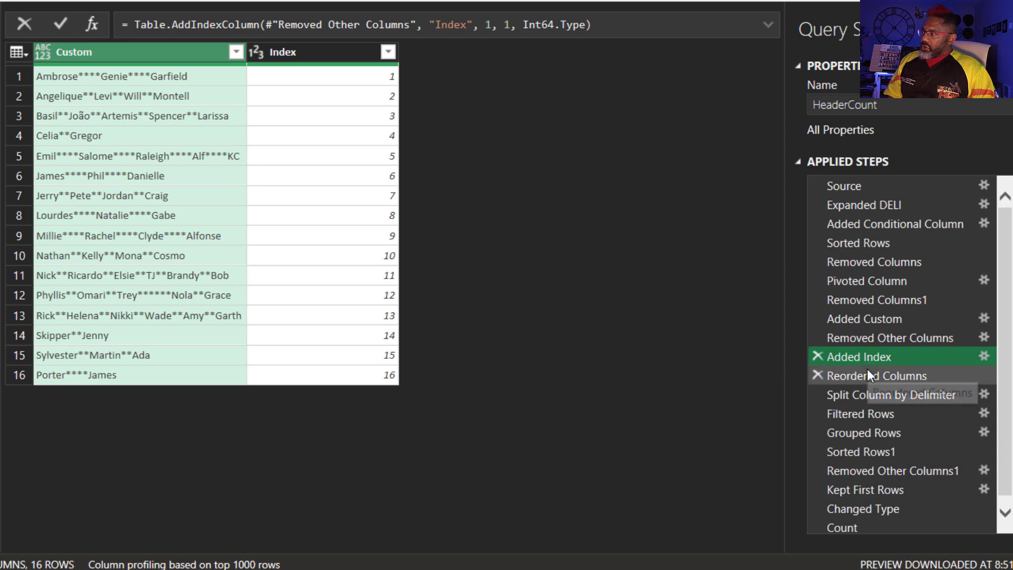
pyautogui.click(867, 377)
pyautogui.click(877, 397)
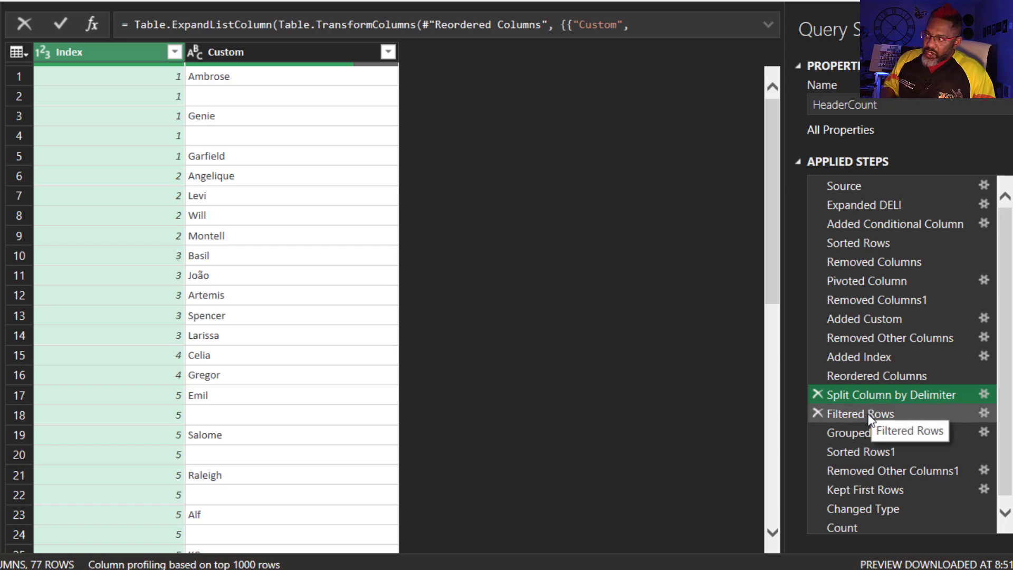
pyautogui.click(869, 417)
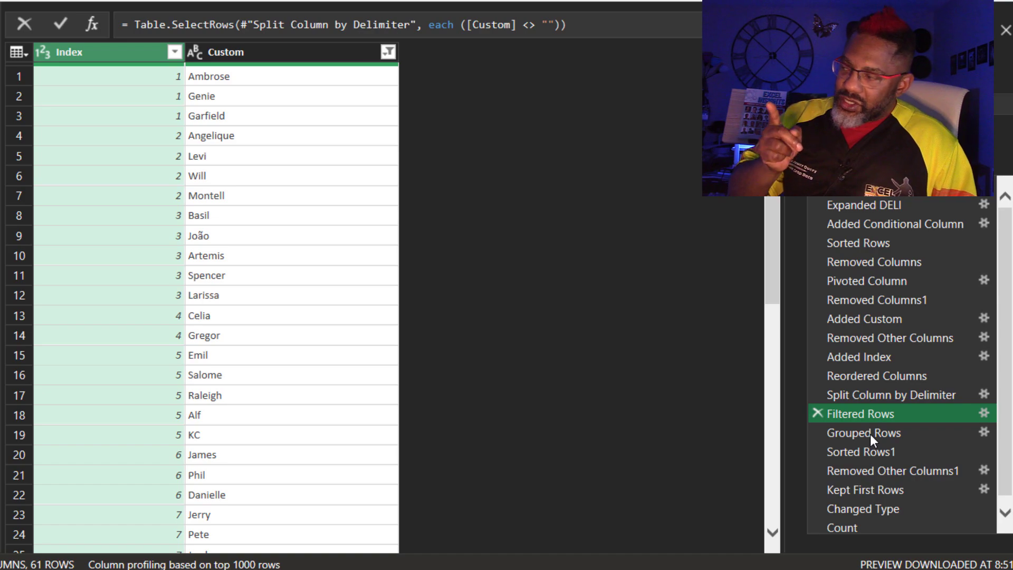
# Review the Grouped Rows settings and the sort, keep-Count, top-row and type steps yielding Count 6.
pyautogui.click(983, 432)
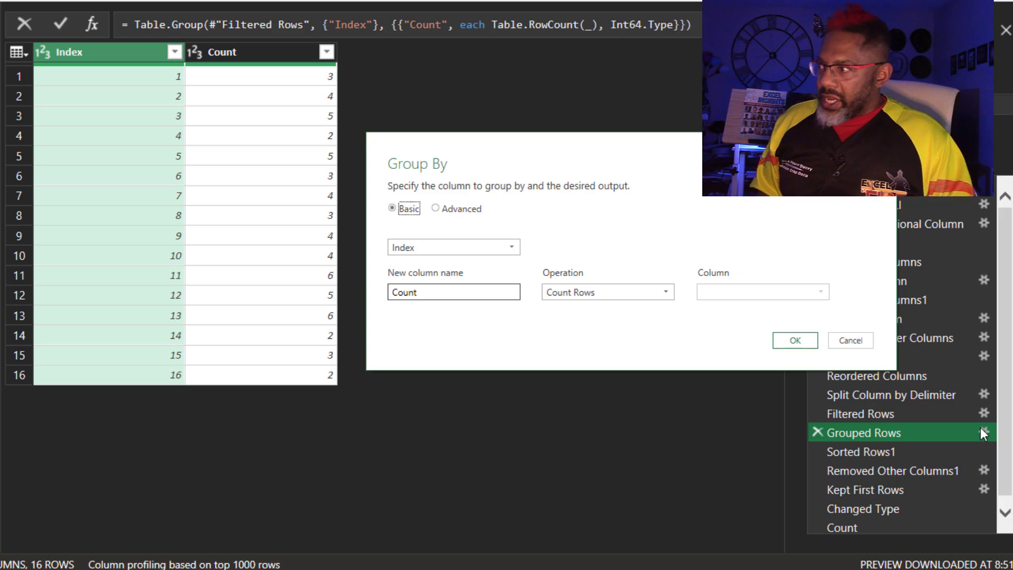
pyautogui.click(850, 340)
pyautogui.click(866, 451)
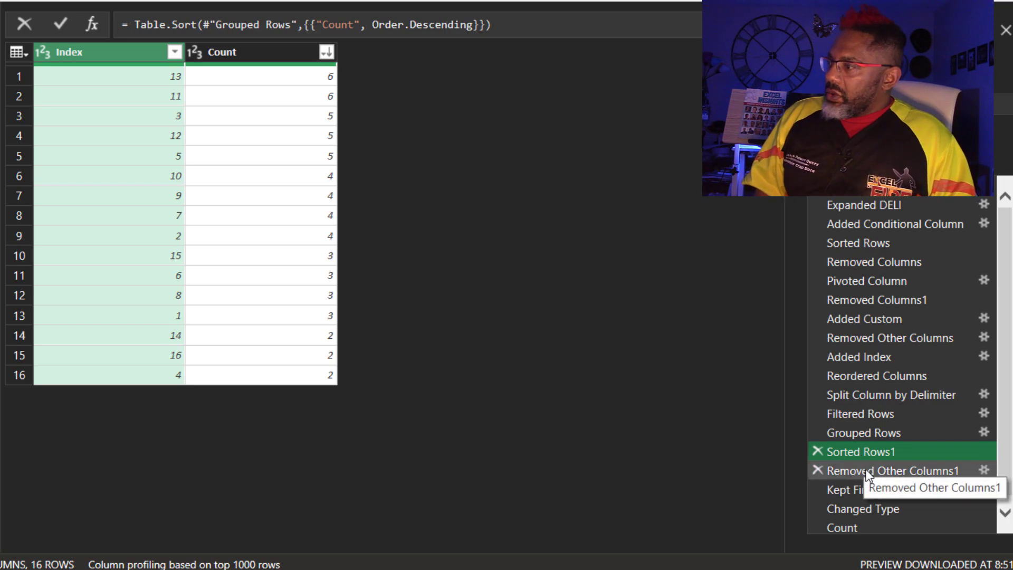
pyautogui.click(868, 472)
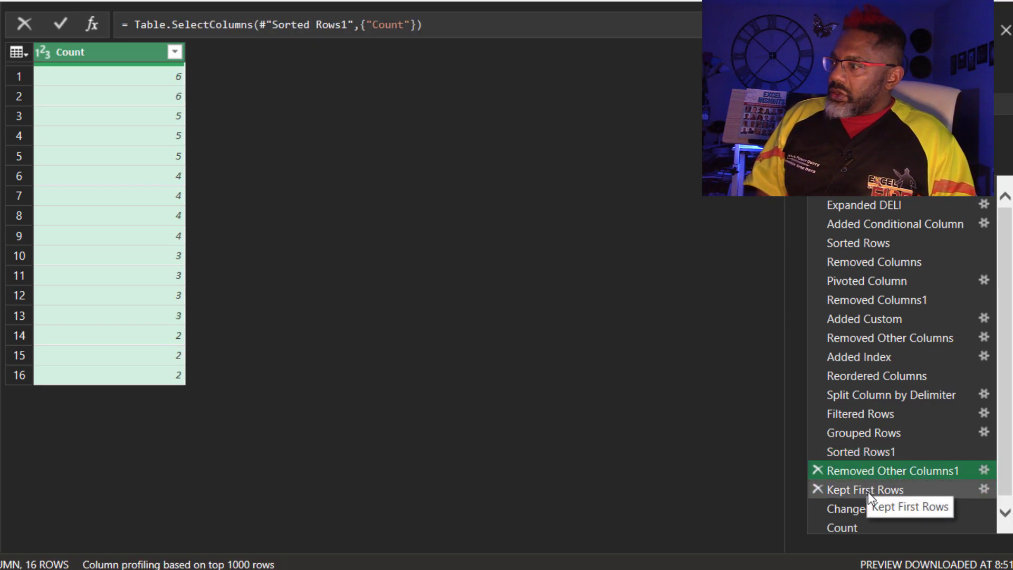
pyautogui.click(869, 490)
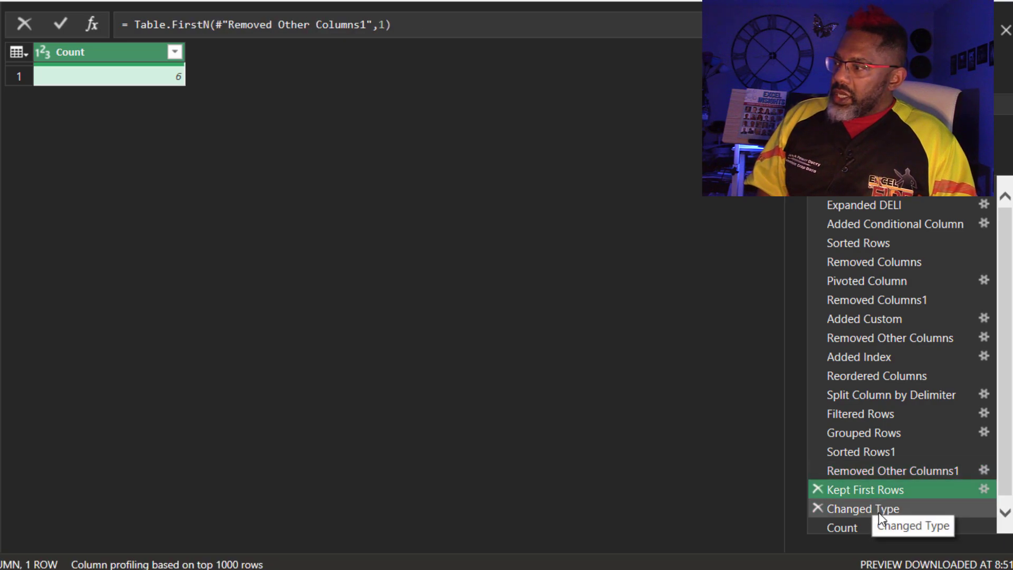
pyautogui.click(878, 512)
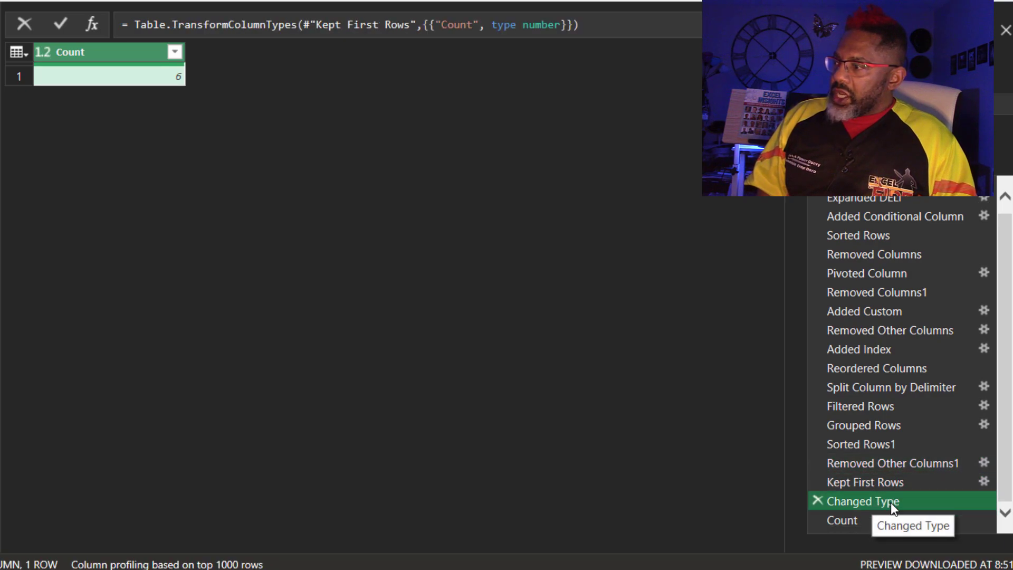
# Show HeaderCount's final Count step, which returns the single value 6.
pyautogui.rightClick(157, 74)
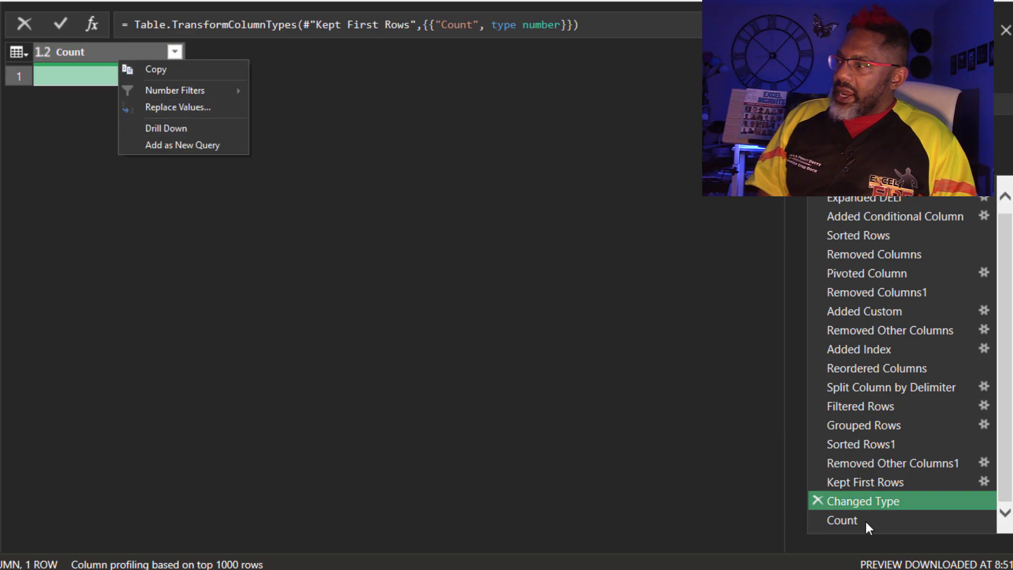
pyautogui.click(847, 520)
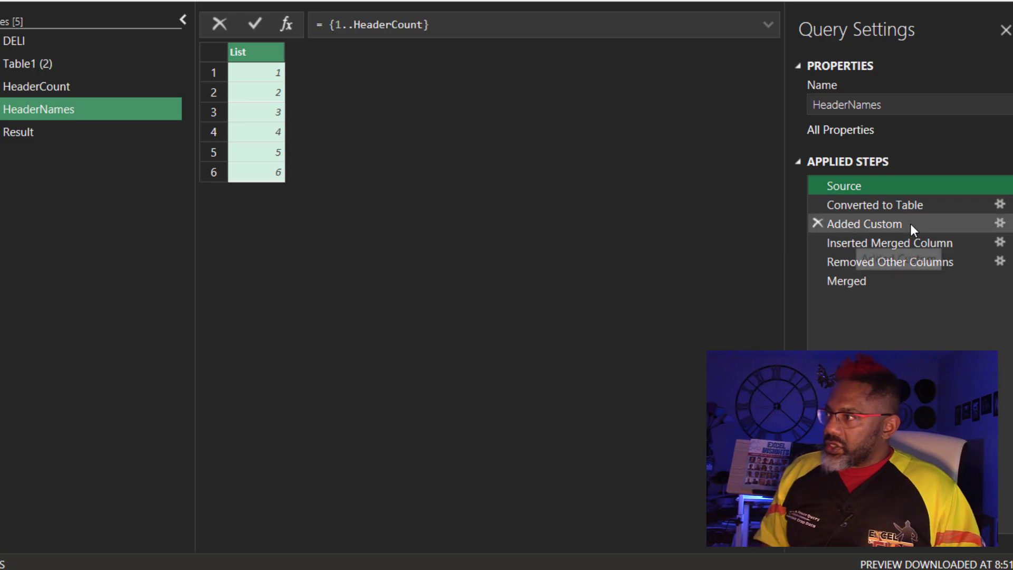
# Review the header-name query's steps through the final Name1–Name6 list, then open the Result query.
pyautogui.click(885, 204)
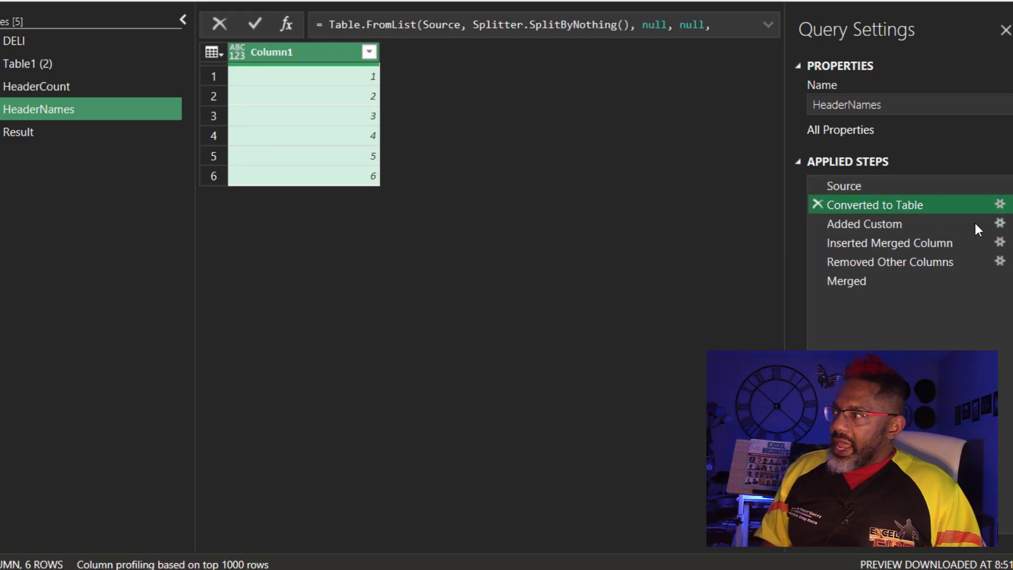
pyautogui.click(929, 223)
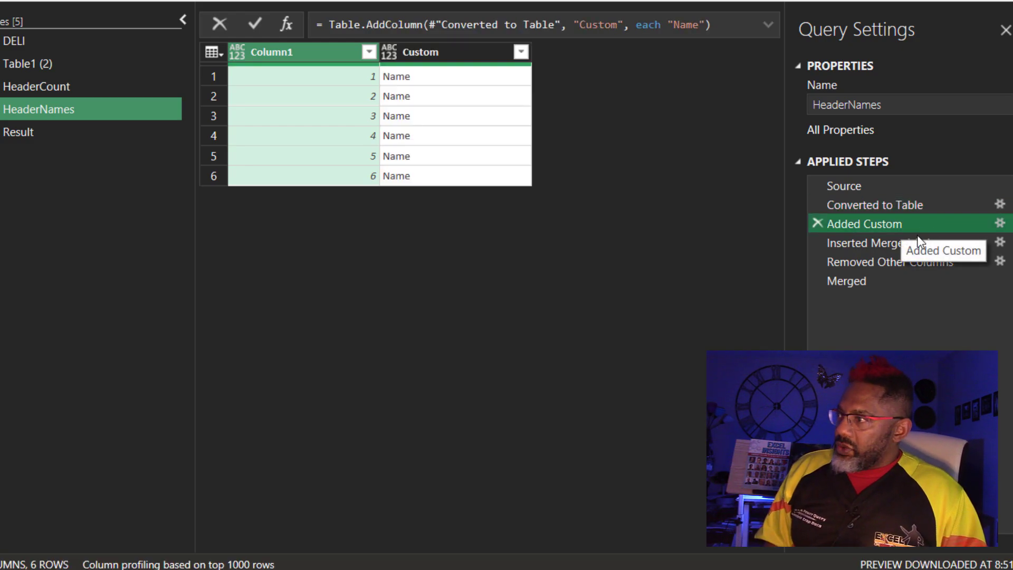
pyautogui.click(905, 243)
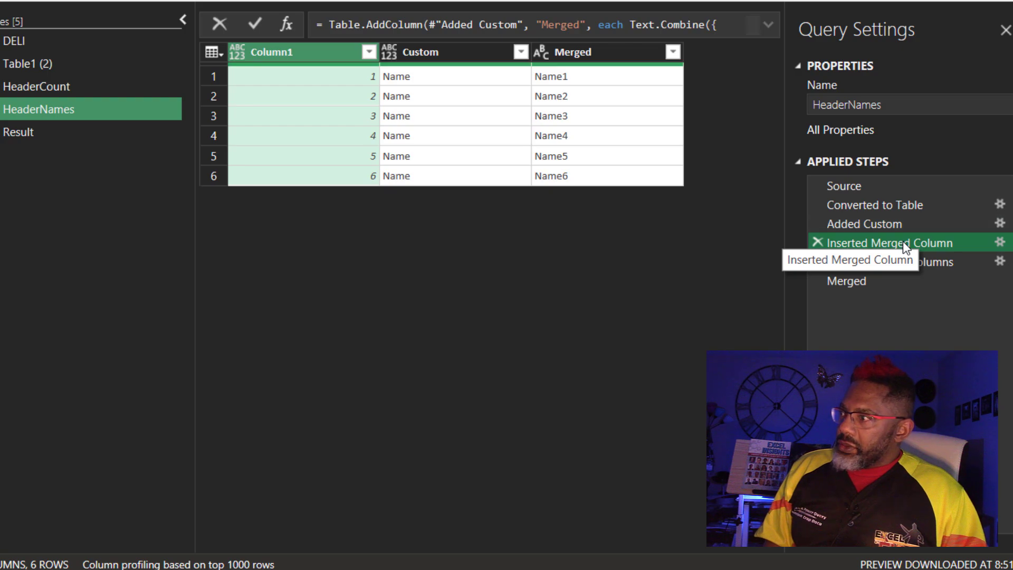
pyautogui.click(904, 263)
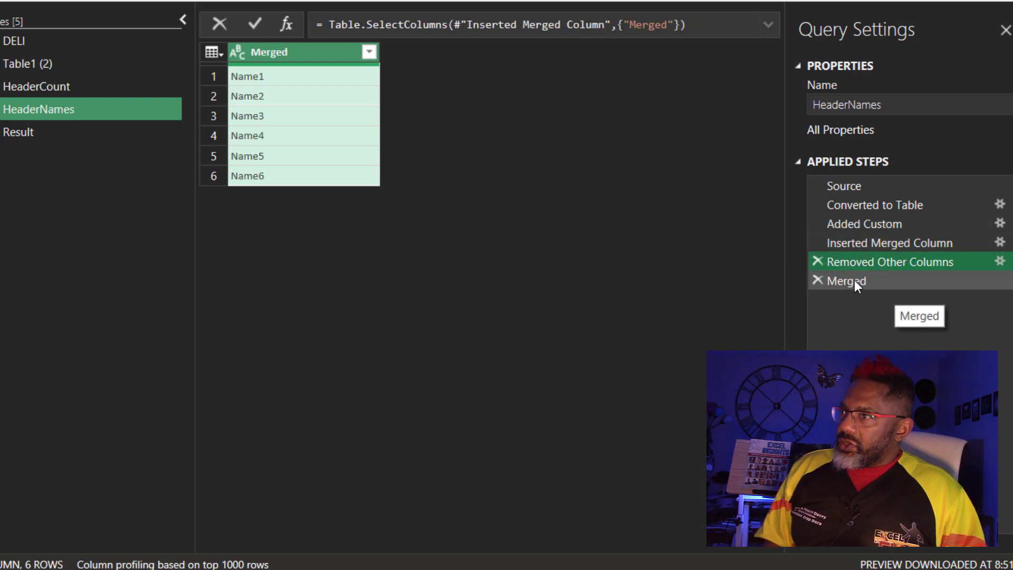
pyautogui.click(854, 279)
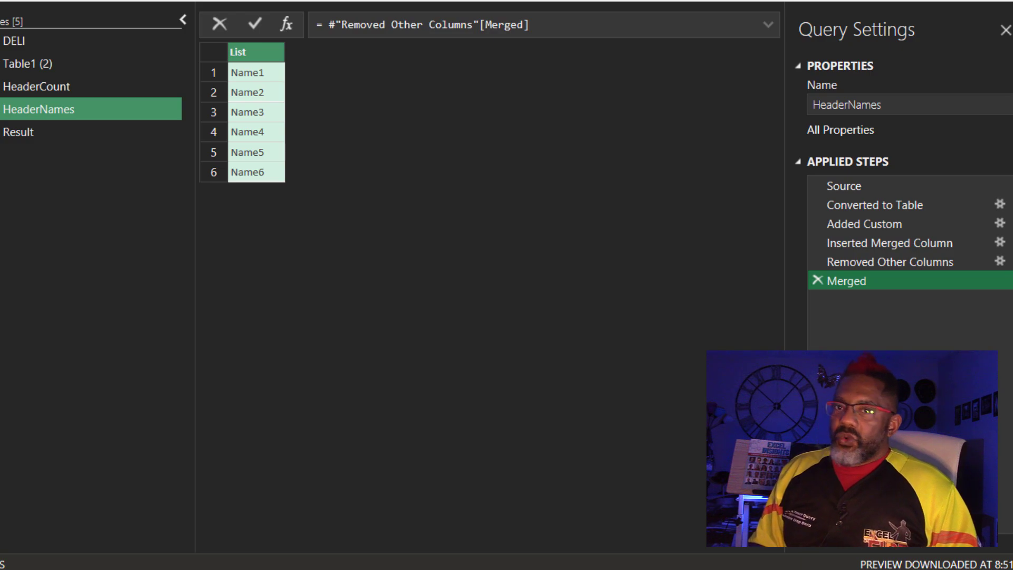
pyautogui.click(27, 133)
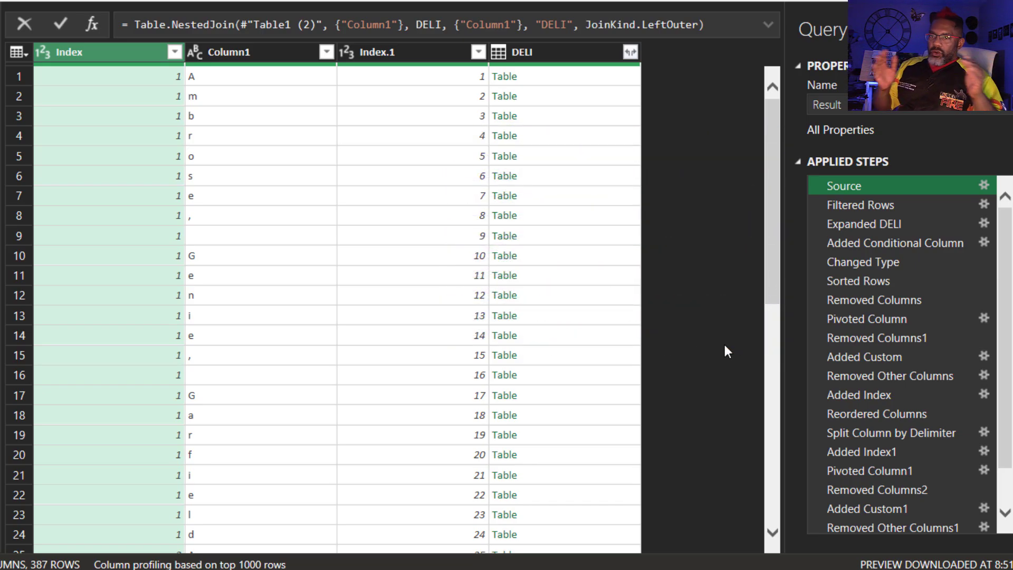
# Inspect Filtered Rows, Expanded DELI and Added Conditional Column, where ReplacedDELI turns delimiters into **.
pyautogui.click(866, 210)
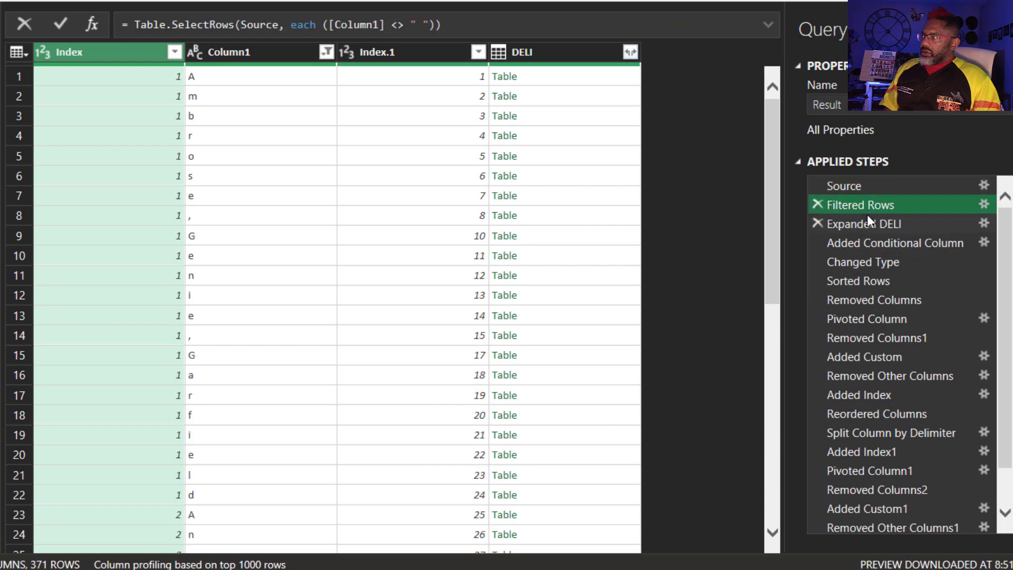
pyautogui.click(869, 227)
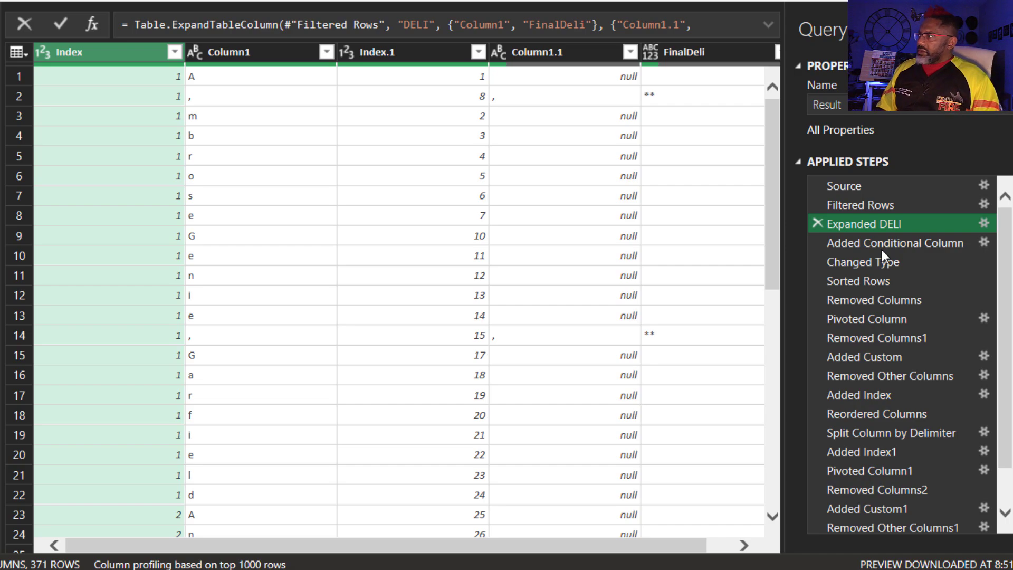
pyautogui.click(882, 244)
pyautogui.moveTo(568, 546); pyautogui.dragTo(737, 551)
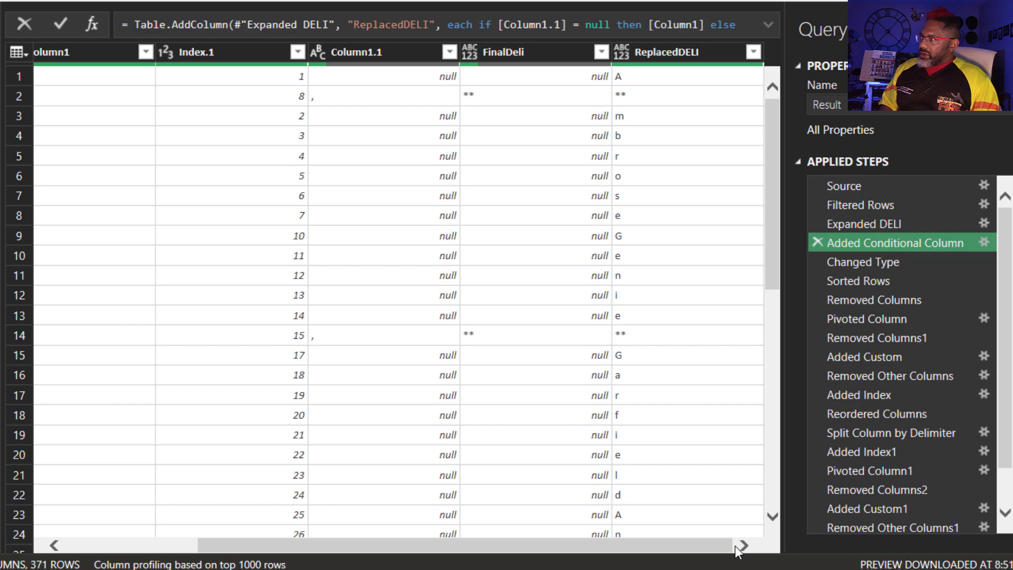
# Inspect Sorted Rows, Removed Columns, Pivoted Column, Removed Columns1 and Added Custom in Result.
pyautogui.click(852, 283)
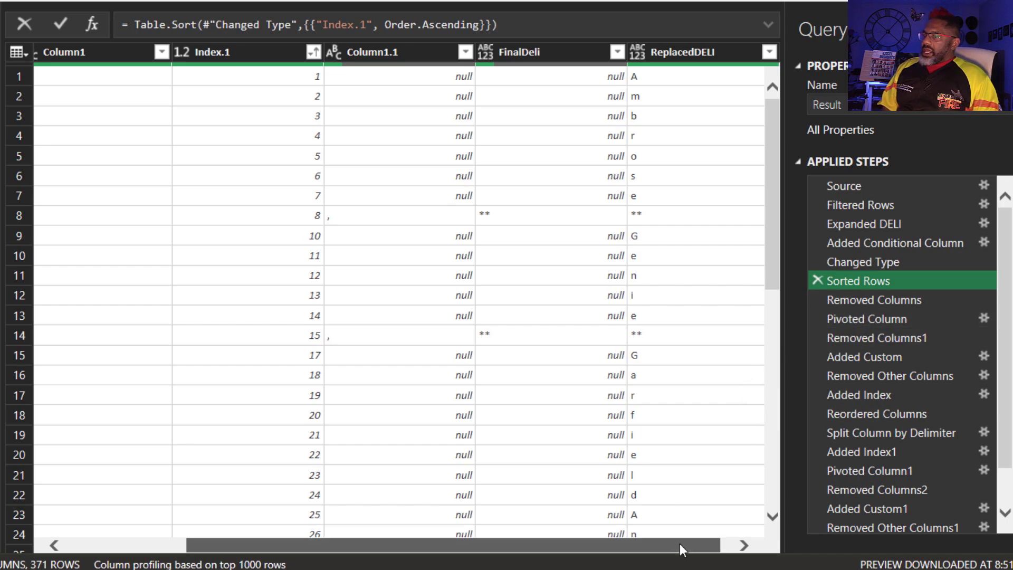
pyautogui.moveTo(679, 544); pyautogui.dragTo(541, 541)
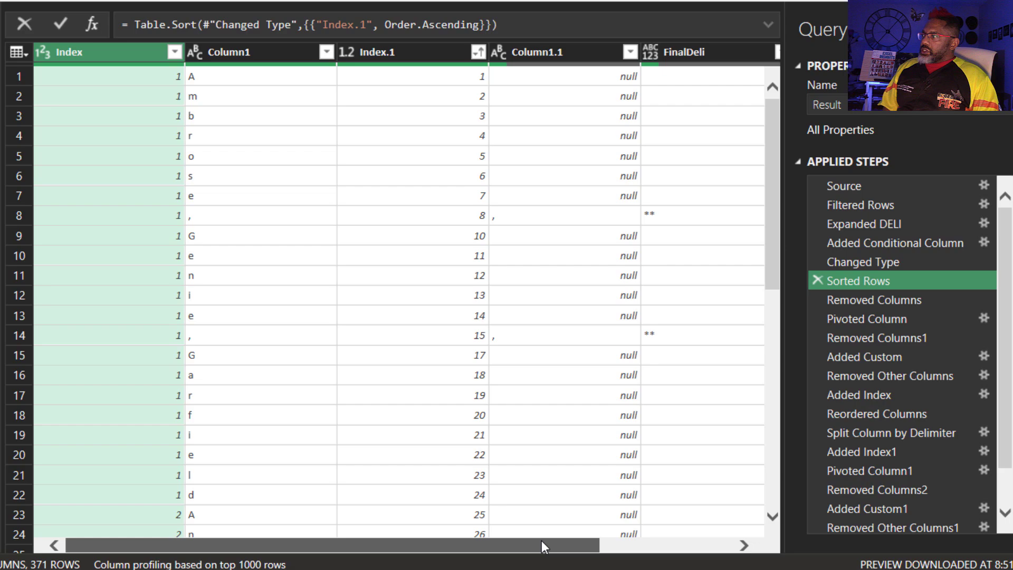
pyautogui.click(867, 300)
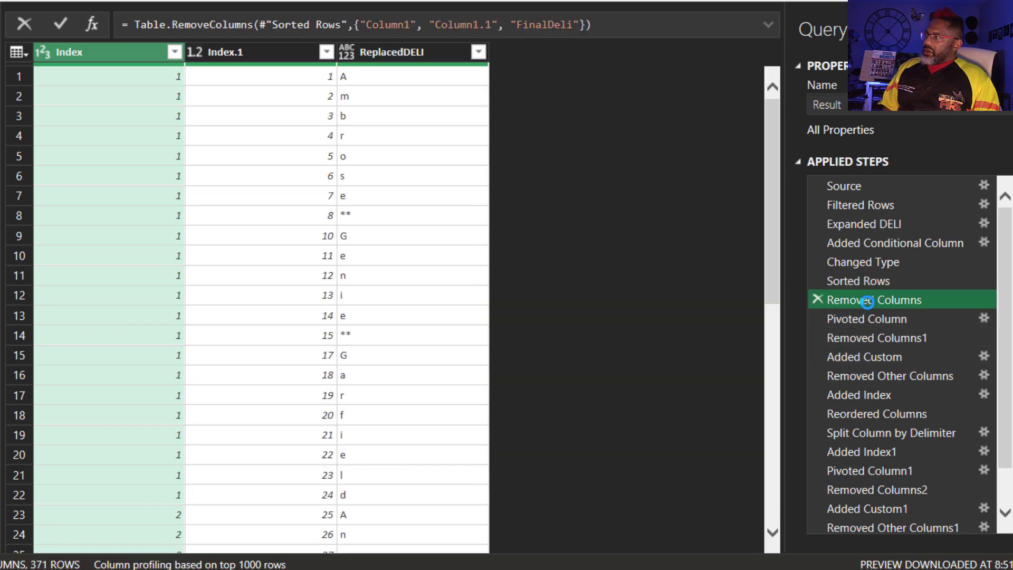
pyautogui.click(868, 315)
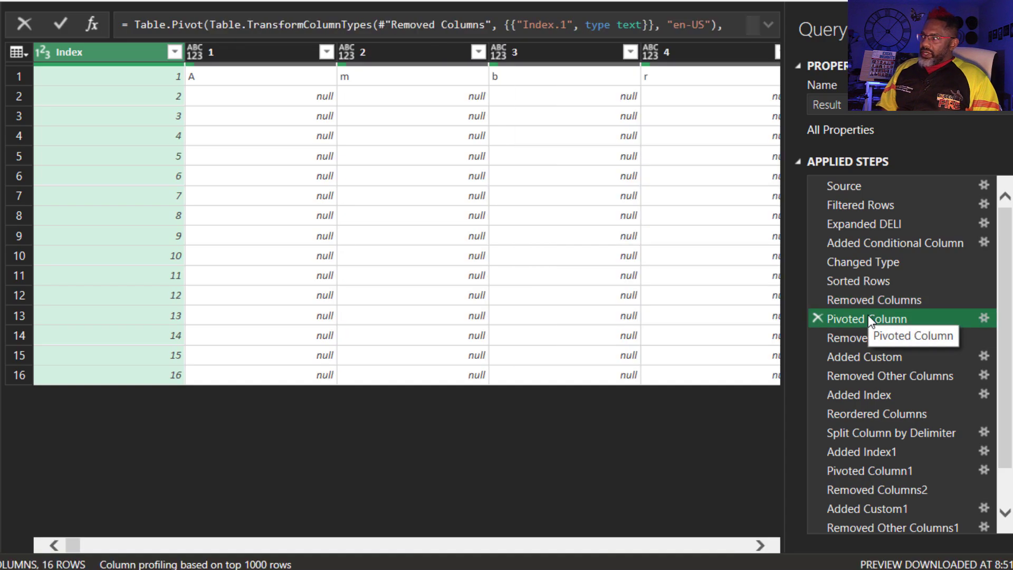
pyautogui.click(878, 337)
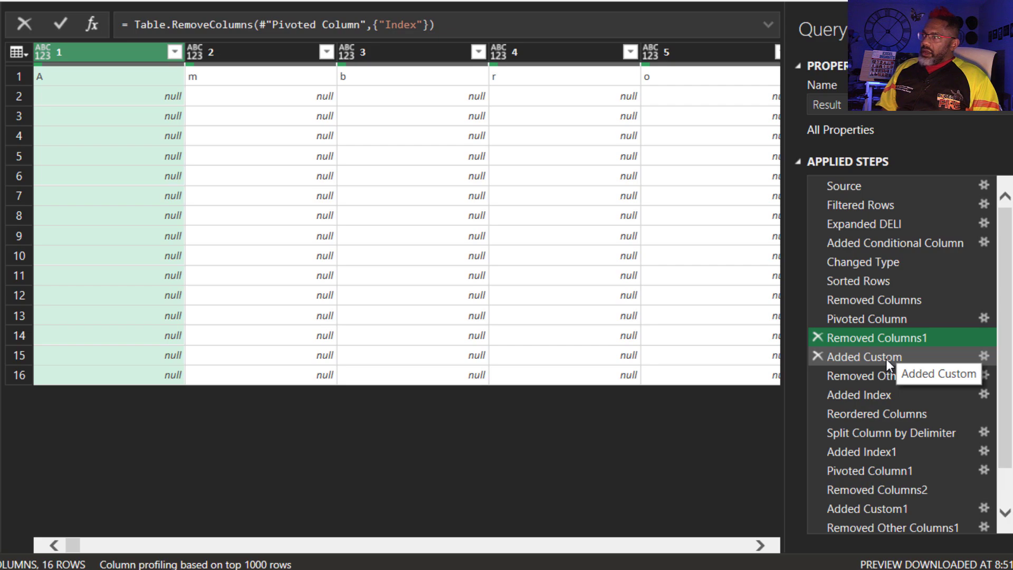
pyautogui.click(886, 359)
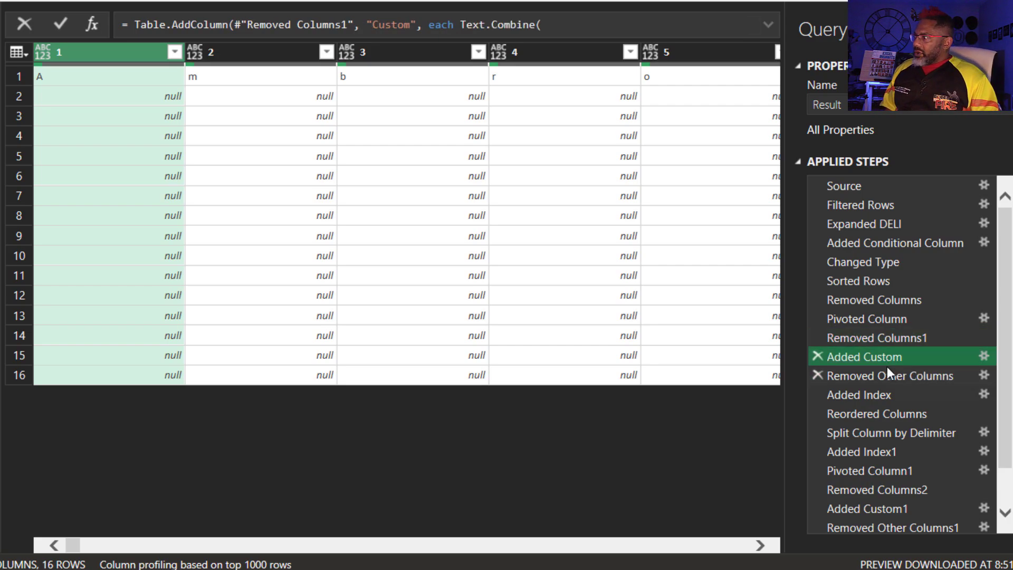
# Inspect Removed Other Columns, Added Index, Reordered Columns, the ** split, Added Index1 and Pivoted Column1.
pyautogui.click(866, 375)
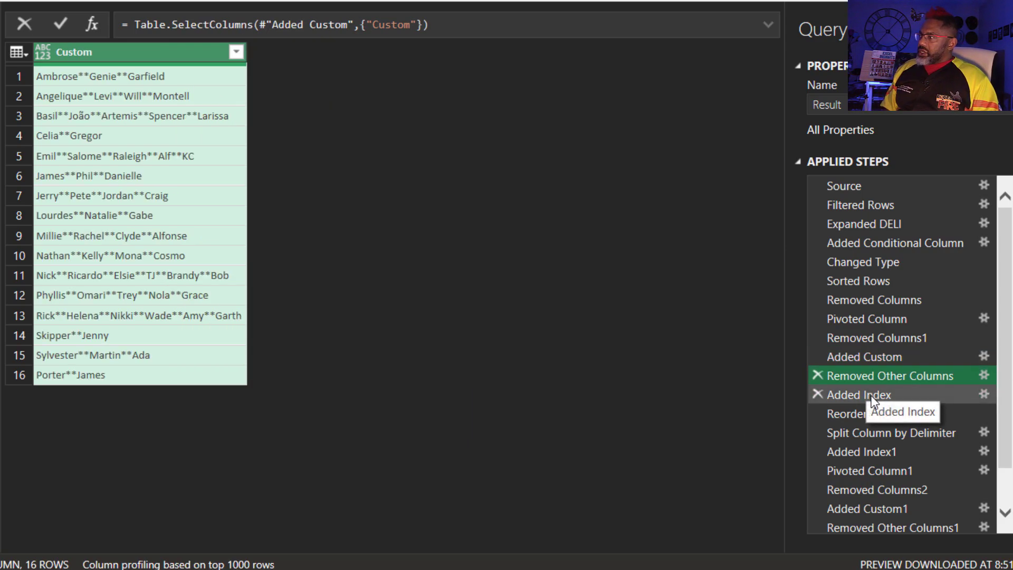
pyautogui.click(872, 400)
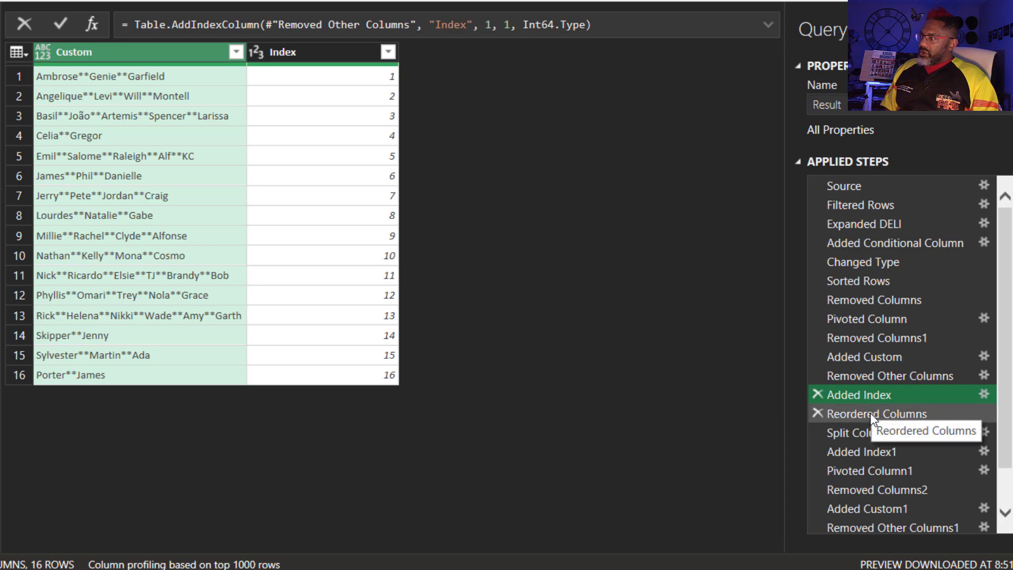
pyautogui.click(869, 413)
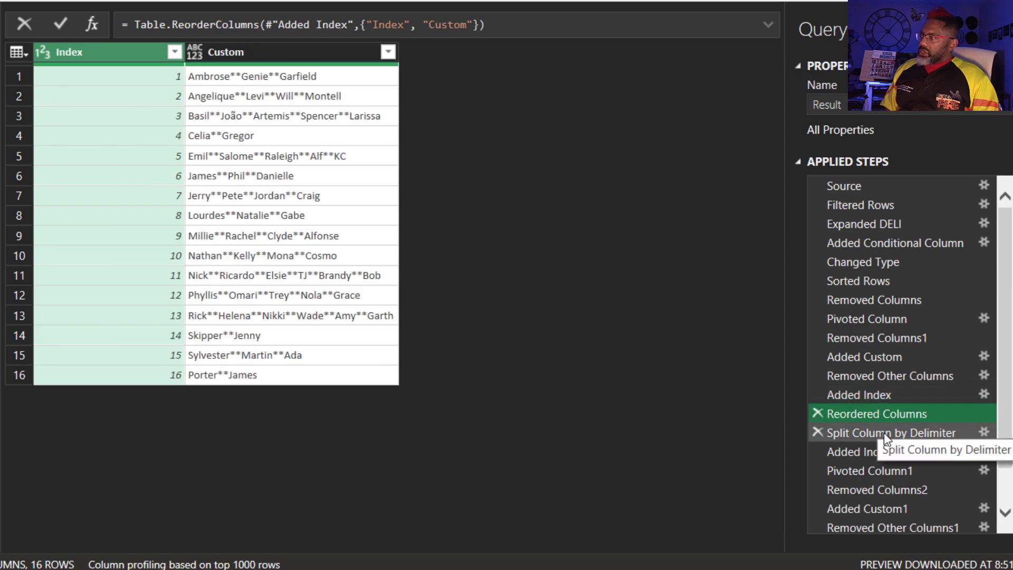
pyautogui.click(884, 432)
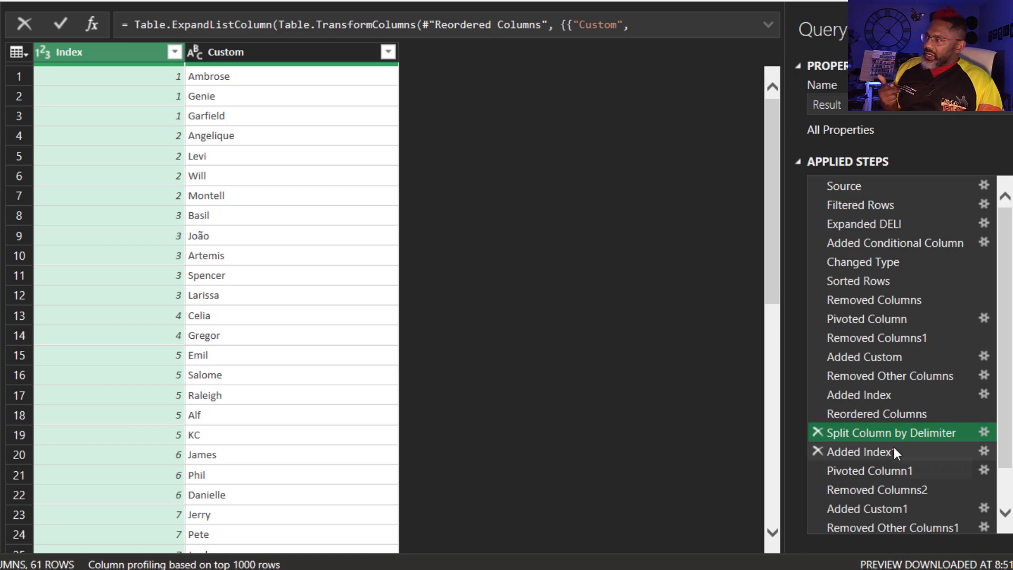
pyautogui.click(885, 452)
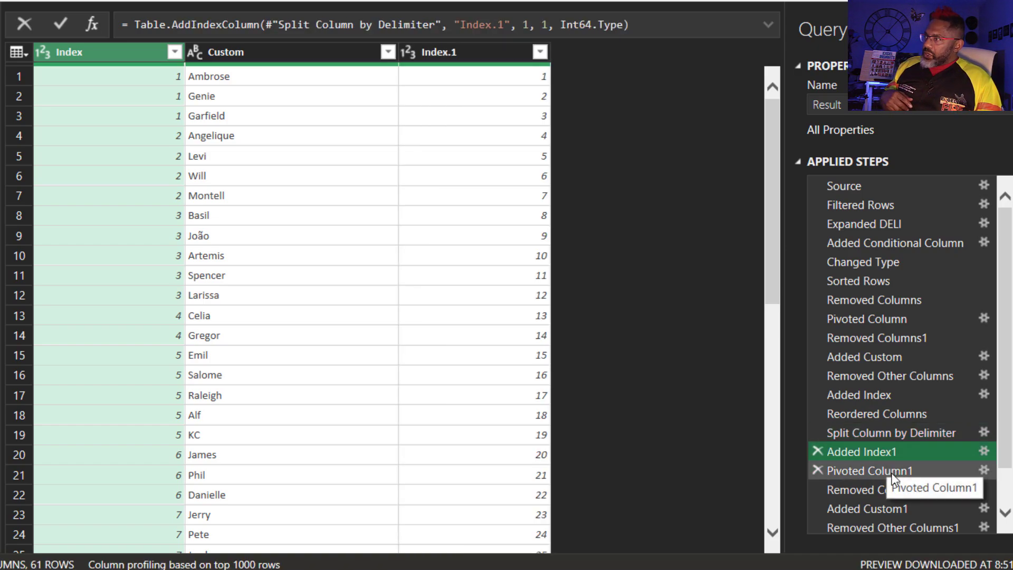
pyautogui.click(892, 473)
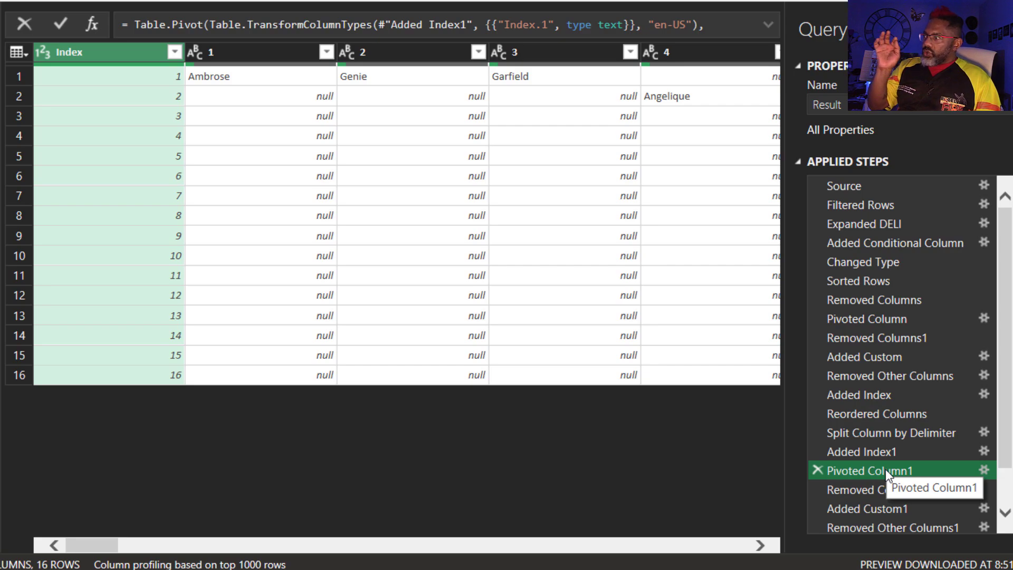
# Inspect Removed Columns2 through Replaced Value (** to *) and the final Name1–Name5 split.
pyautogui.click(910, 489)
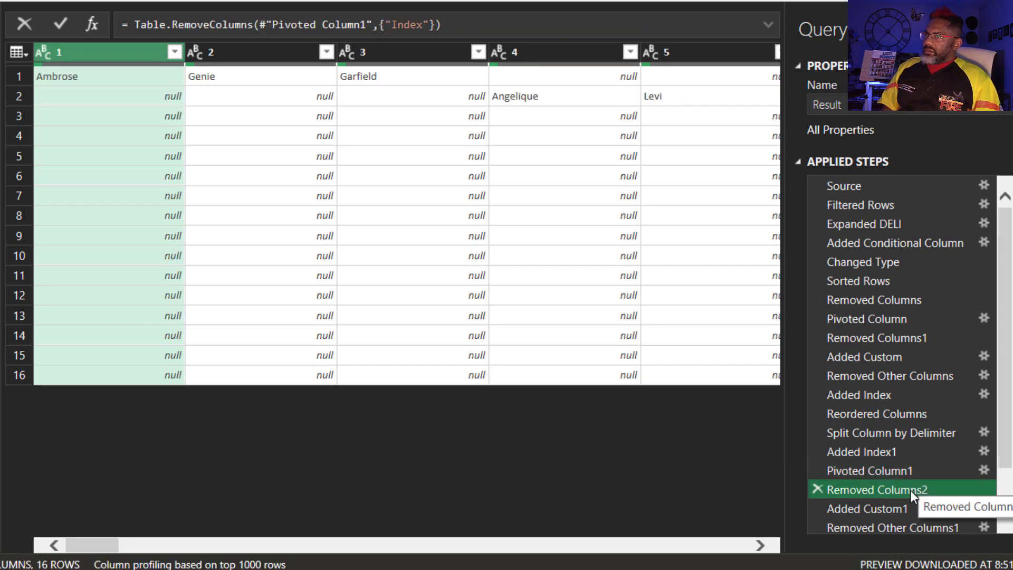
pyautogui.click(894, 508)
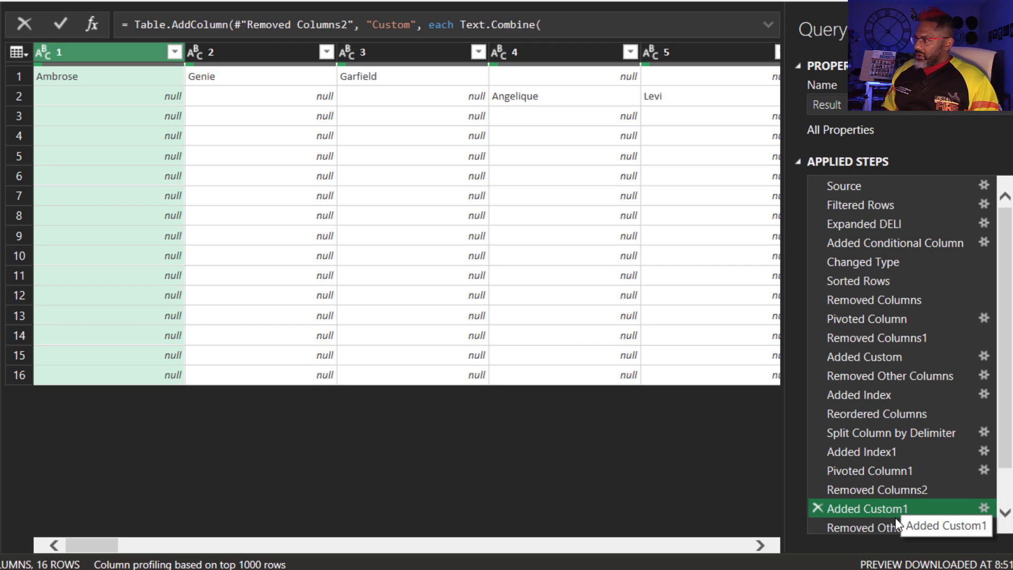
pyautogui.scroll(-1, 894, 527)
pyautogui.click(894, 524)
pyautogui.scroll(-2, 904, 469)
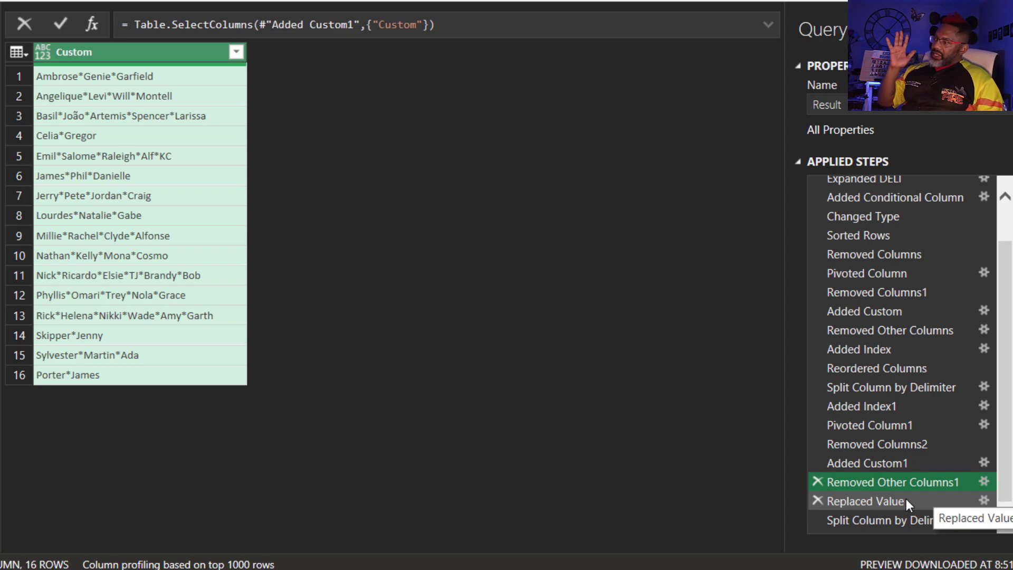
pyautogui.click(906, 499)
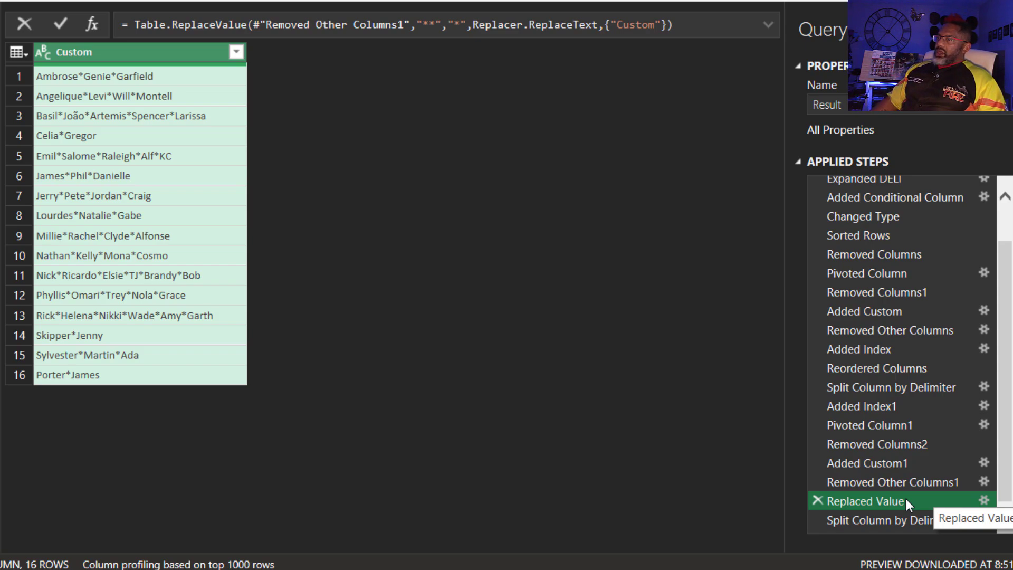
pyautogui.click(907, 519)
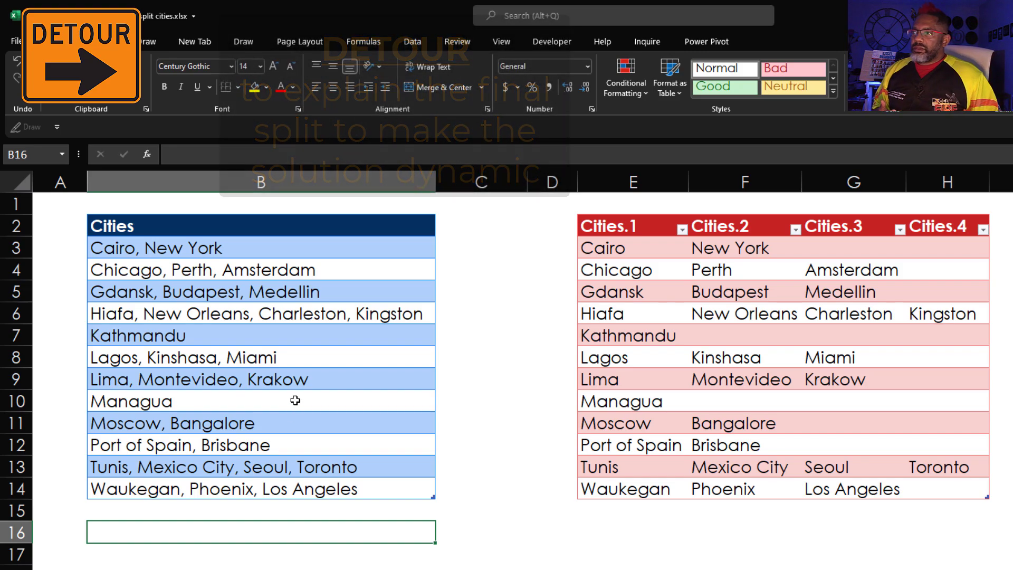
# Append ', Orlando' to the Kathmandu entry in B7.
pyautogui.click(294, 334)
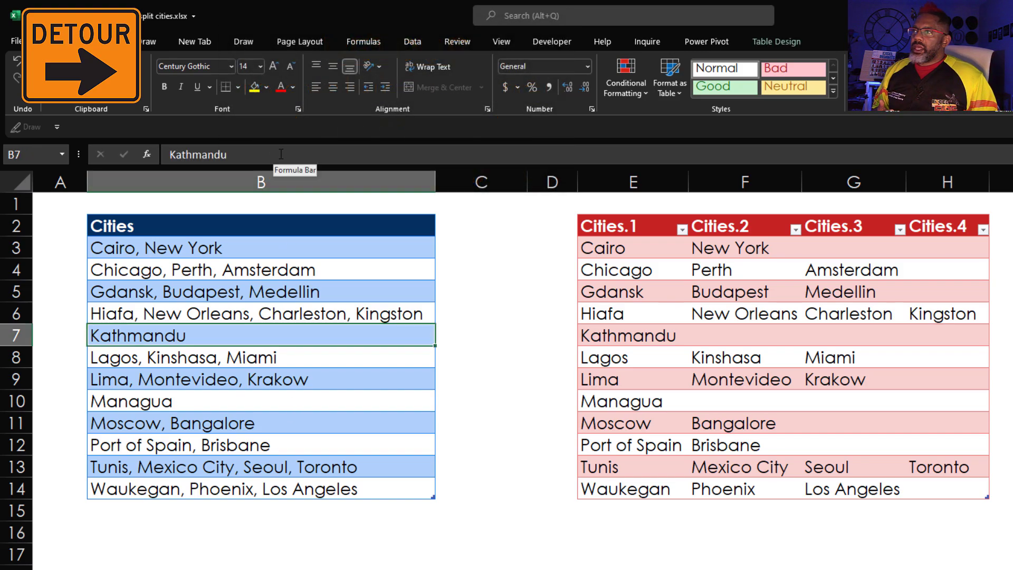
pyautogui.click(281, 154)
pyautogui.write(',')
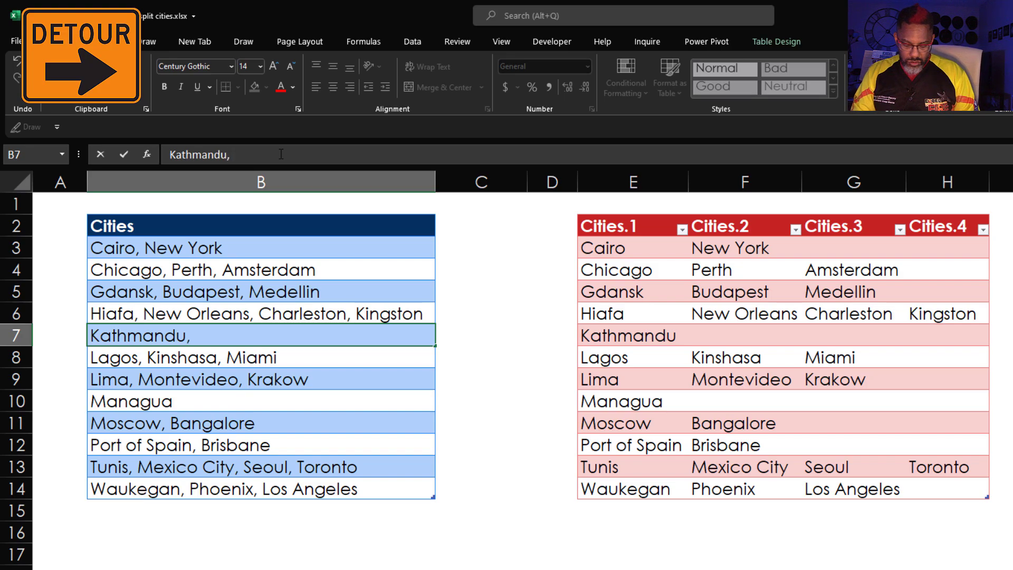
pyautogui.write(' Orlan')
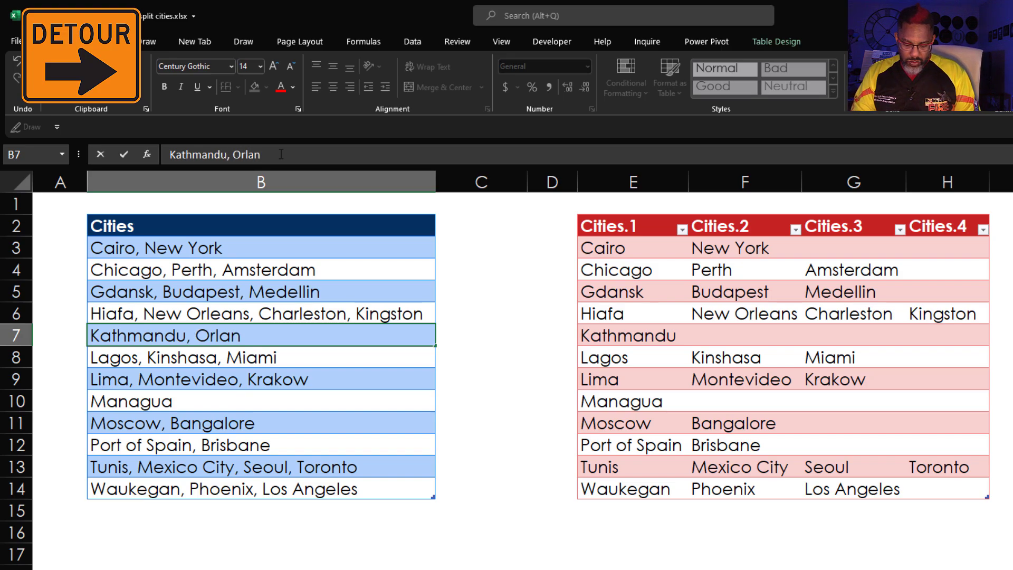
pyautogui.write('do')
pyautogui.press('Return')
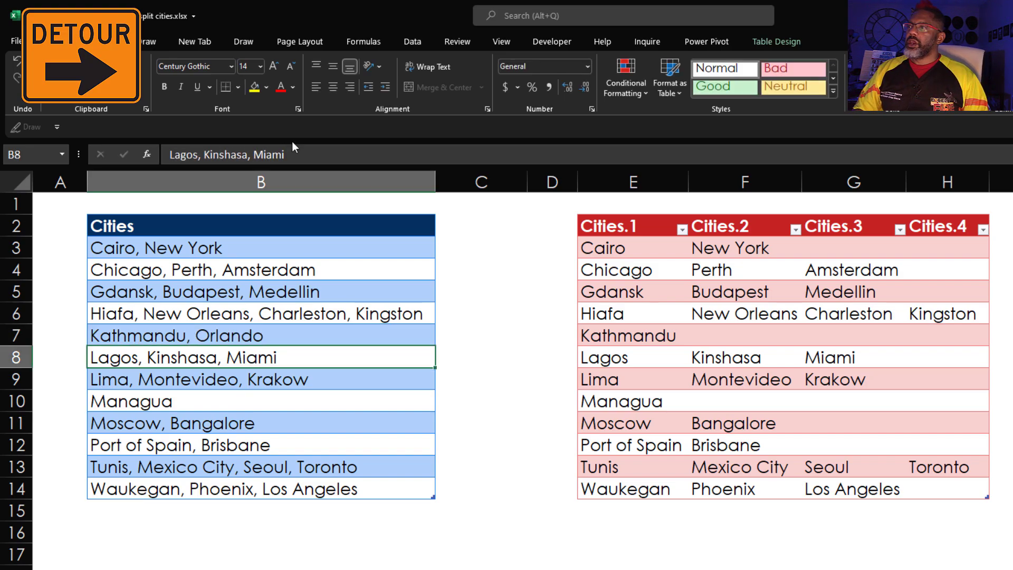
# Append ', Havana, Tokyo' to Hiafa's city list in B6.
pyautogui.click(390, 313)
pyautogui.click(397, 156)
pyautogui.write(',')
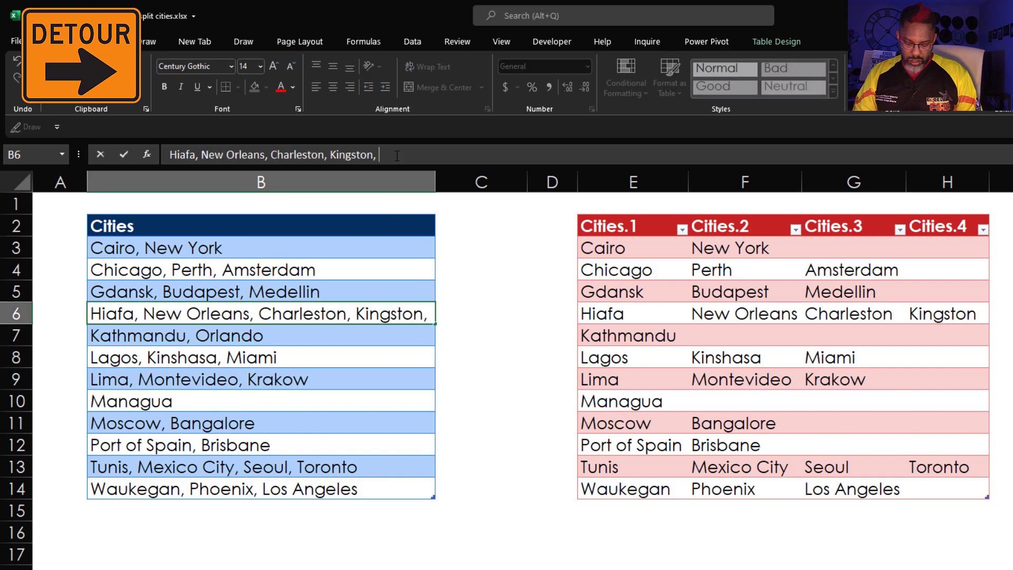
pyautogui.write(' Havan')
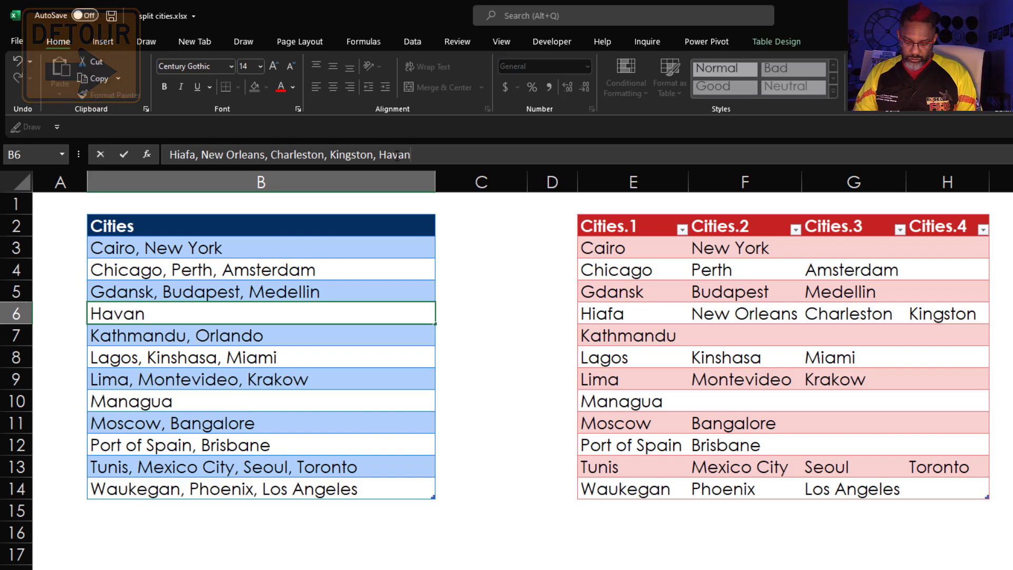
pyautogui.write('a, ')
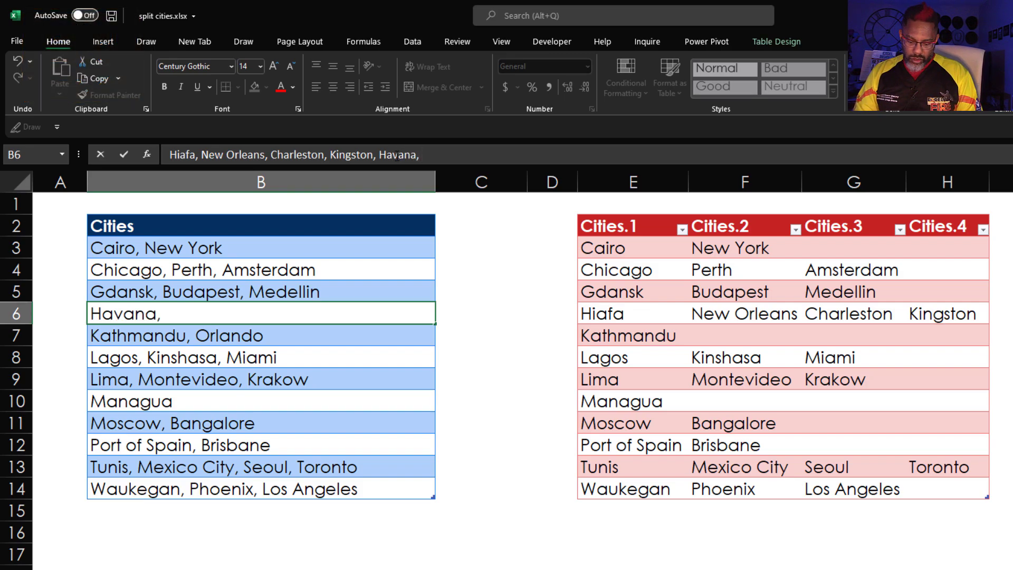
pyautogui.write('Tokyo')
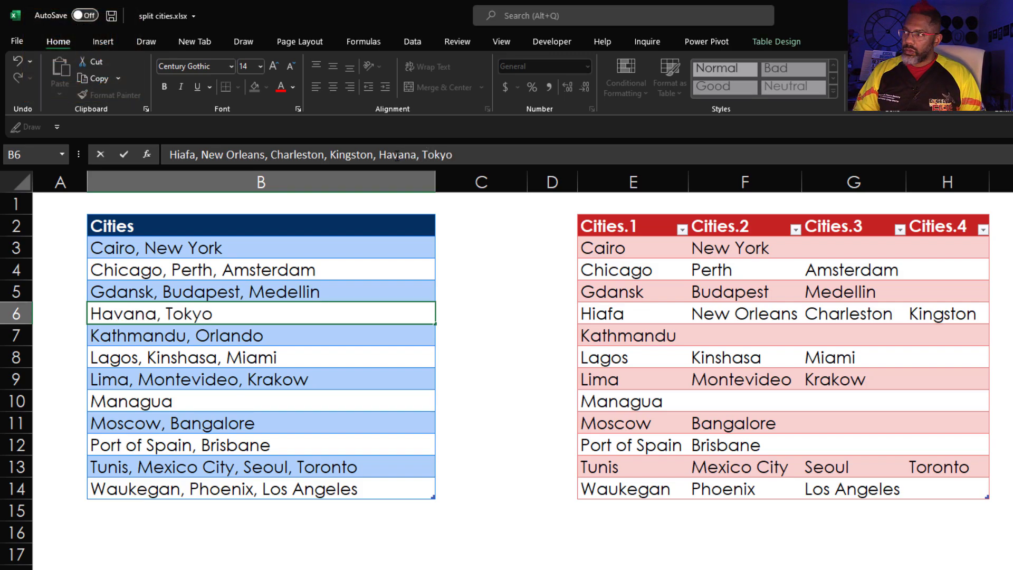
pyautogui.press('Return')
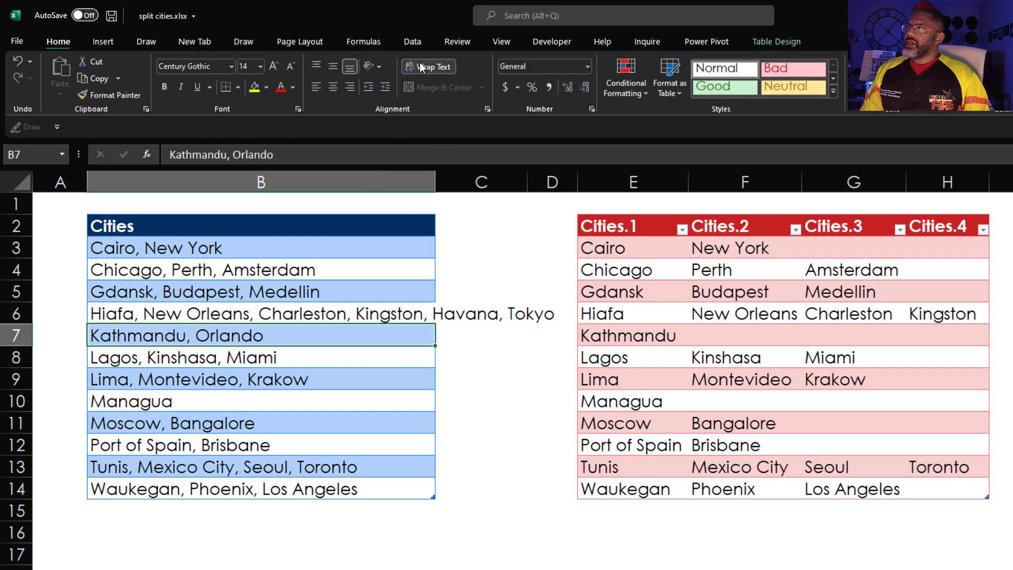
# Refresh All, then open the Table1 query in Power Query Editor.
pyautogui.click(413, 42)
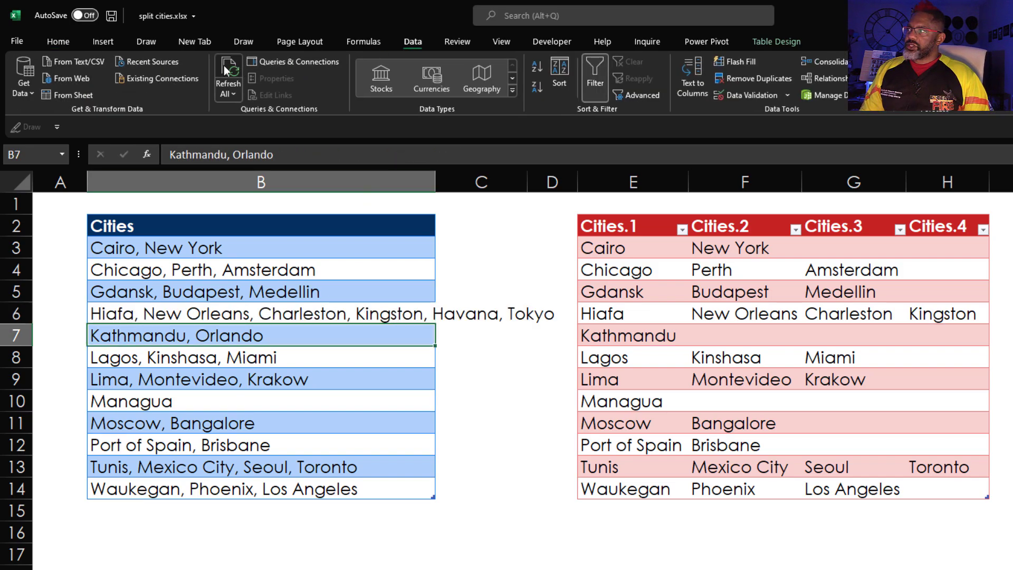
pyautogui.click(228, 74)
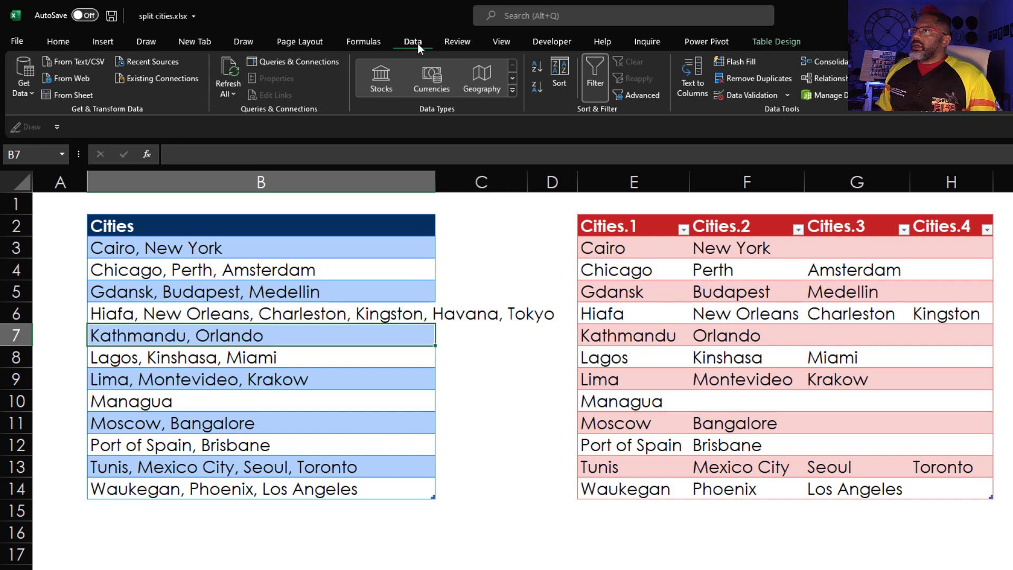
pyautogui.click(313, 61)
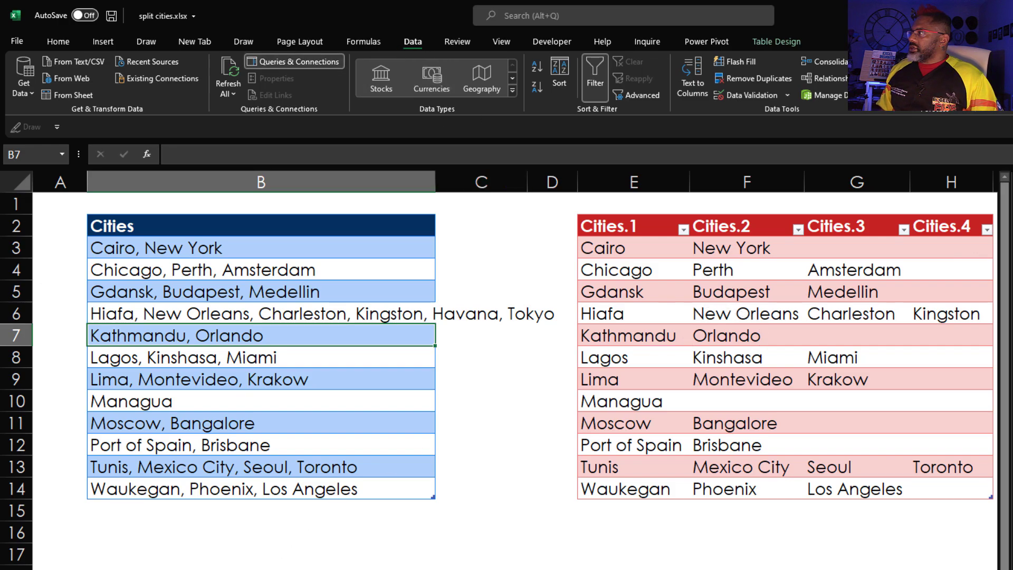
pyautogui.doubleClick(808, 380)
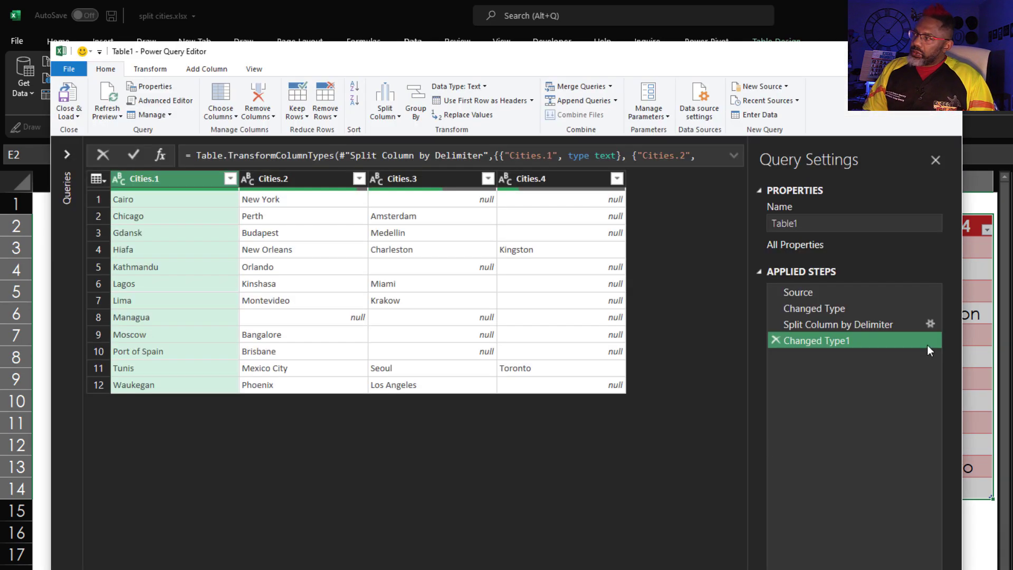
# Set Split Column by Delimiter to 6 columns and Close & Load the result.
pyautogui.click(931, 325)
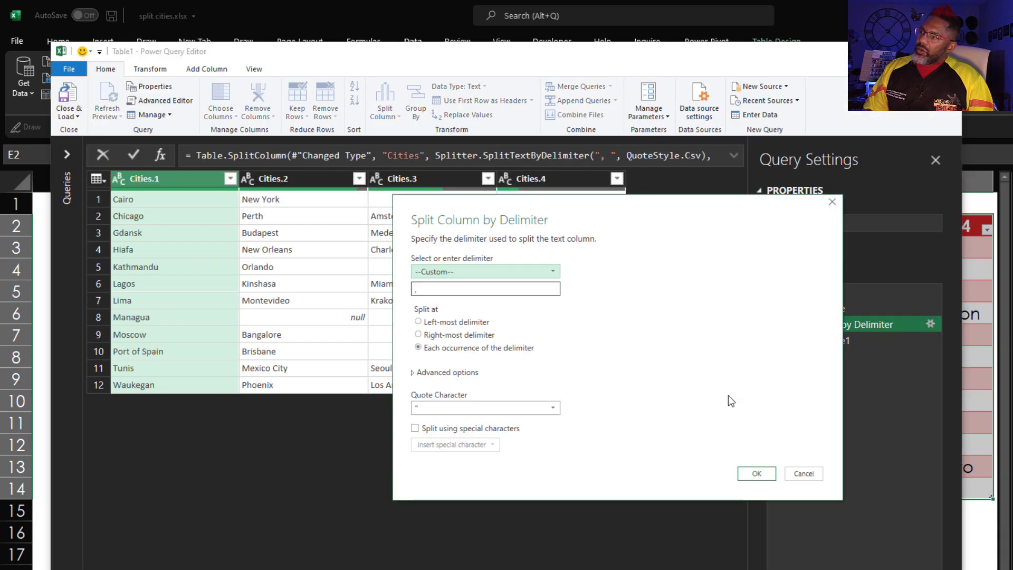
pyautogui.click(472, 373)
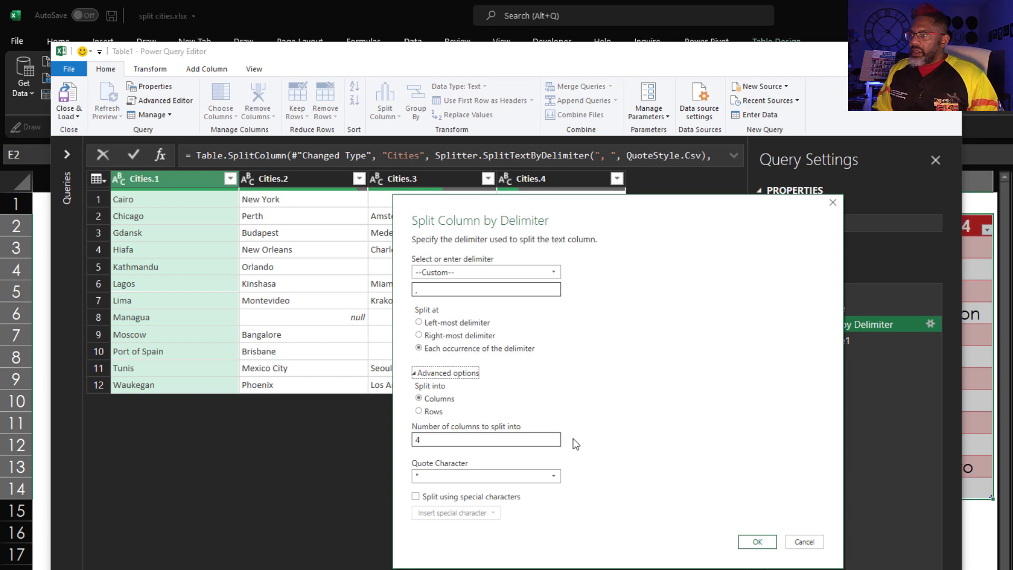
pyautogui.click(552, 443)
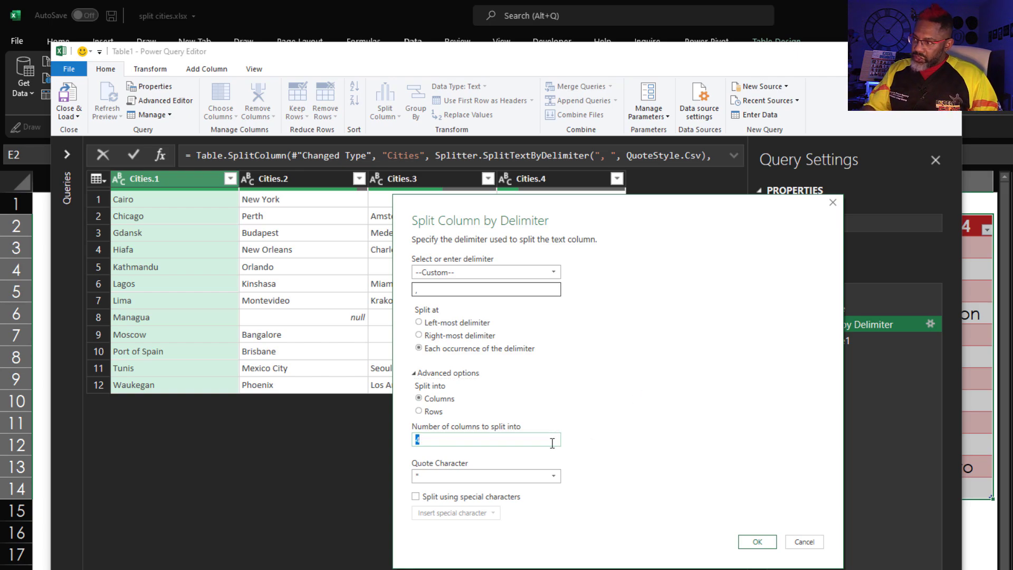
pyautogui.write('6')
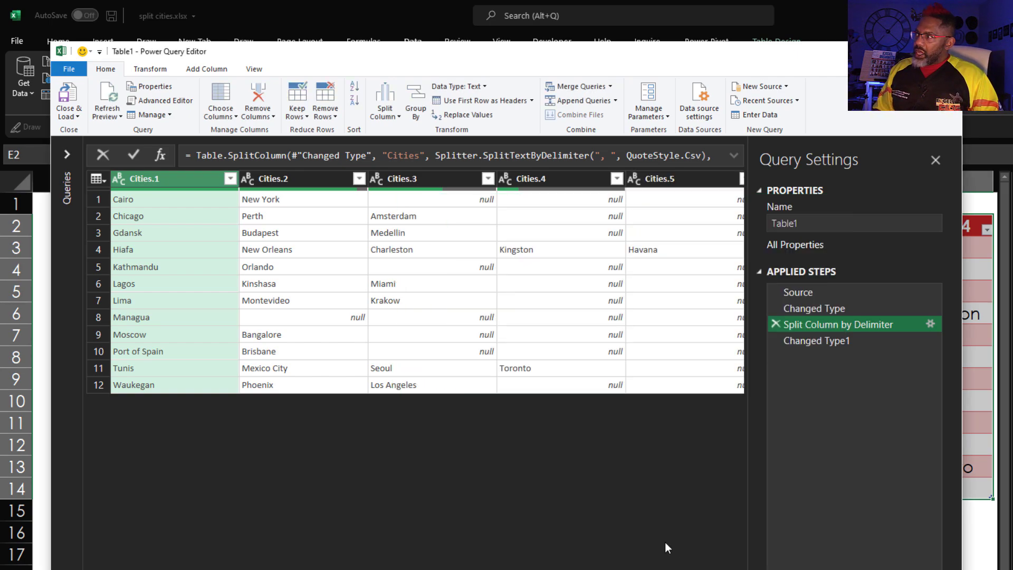
pyautogui.hscroll(2, 666, 547)
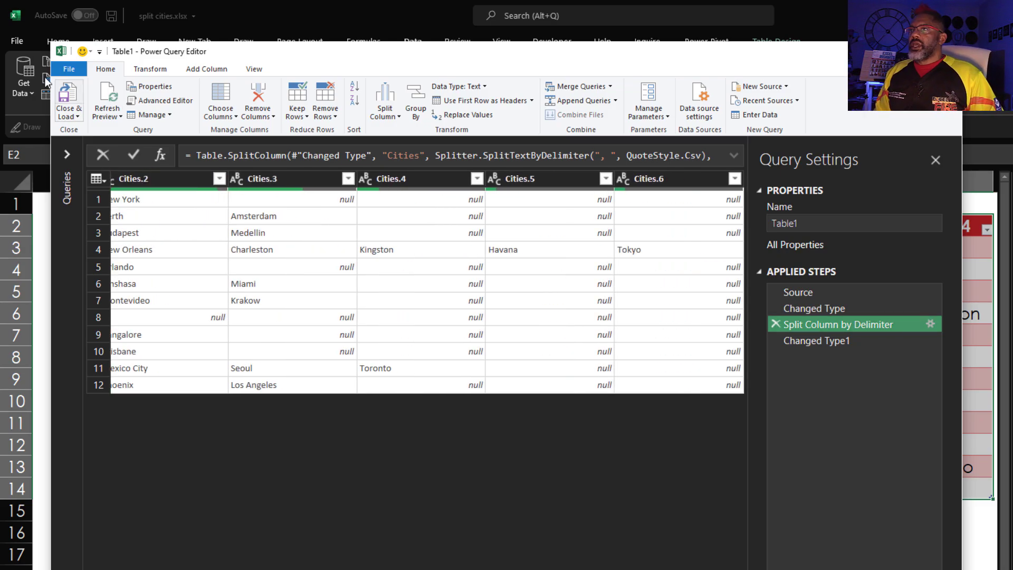
pyautogui.click(74, 98)
pyautogui.hscroll(4, 569, 528)
pyautogui.click(569, 567)
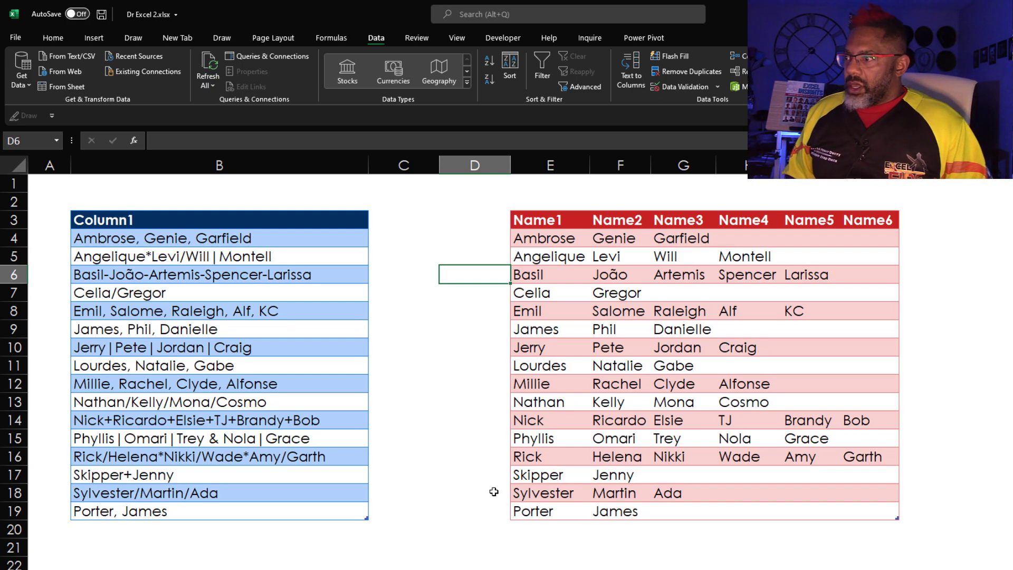
# Move the Tina and Jerome rows from B27:B28 up into the table.
pyautogui.scroll(-3, 448, 477)
pyautogui.moveTo(152, 493); pyautogui.dragTo(158, 382)
pyautogui.moveTo(158, 381); pyautogui.dragTo(159, 359)
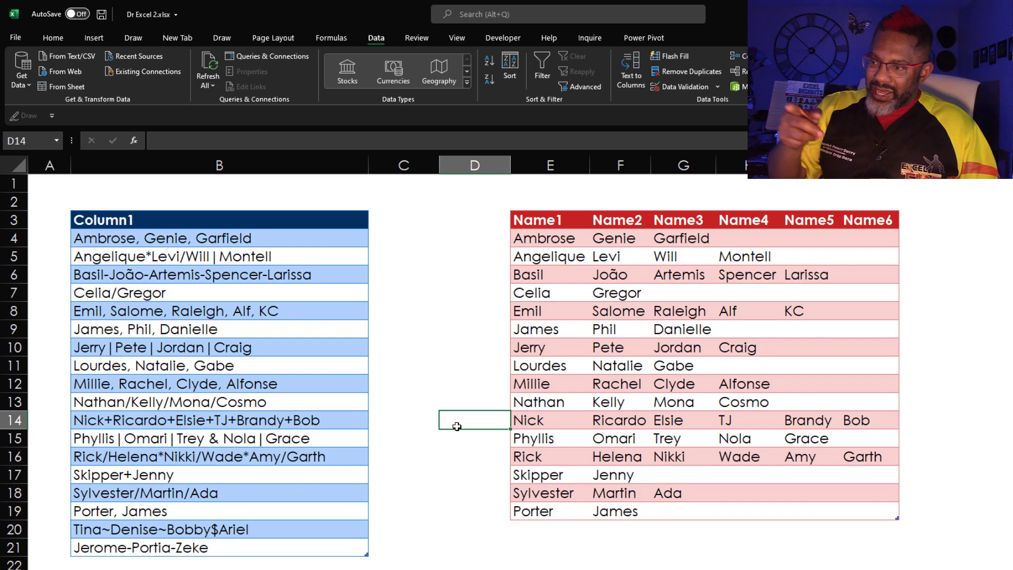
# Append '+Charles' to Nick's name list in B14.
pyautogui.click(331, 422)
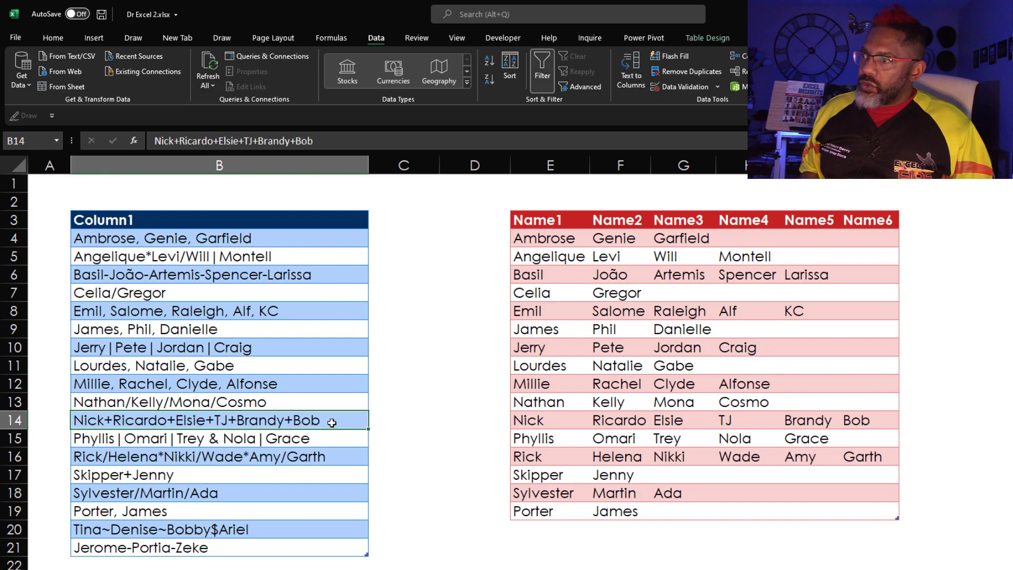
pyautogui.click(346, 142)
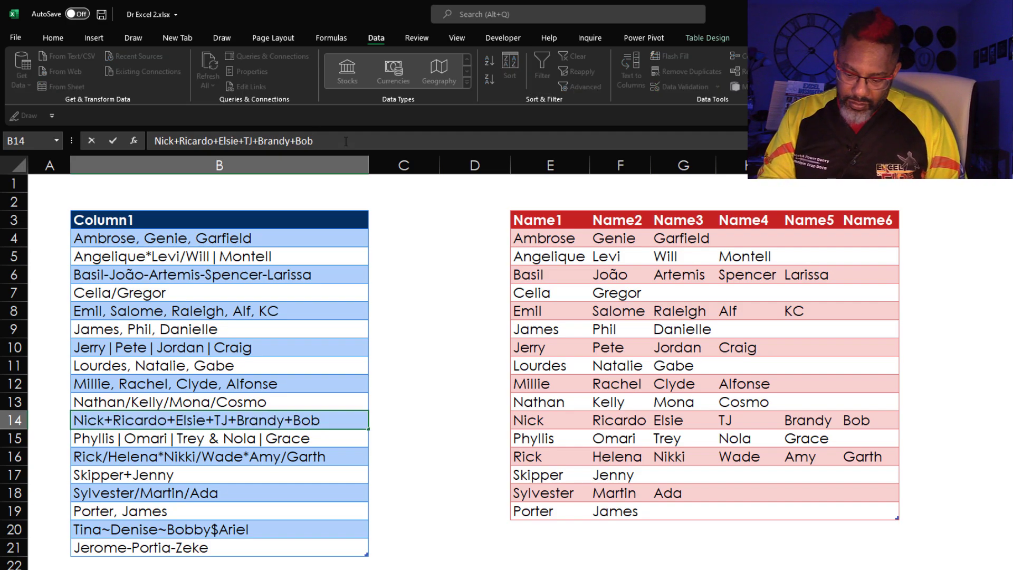
pyautogui.write('+Char')
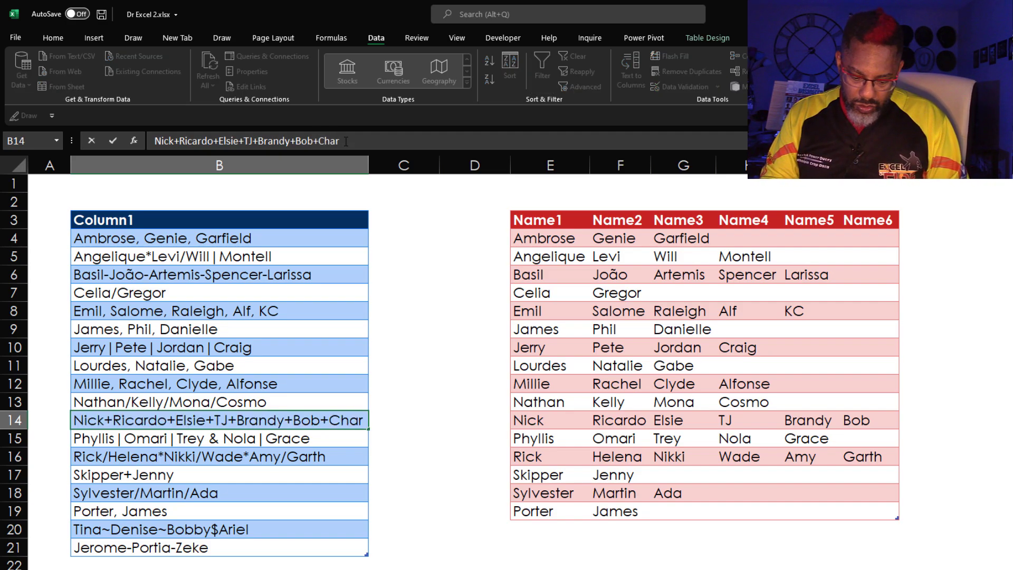
pyautogui.write('les')
pyautogui.press('Return')
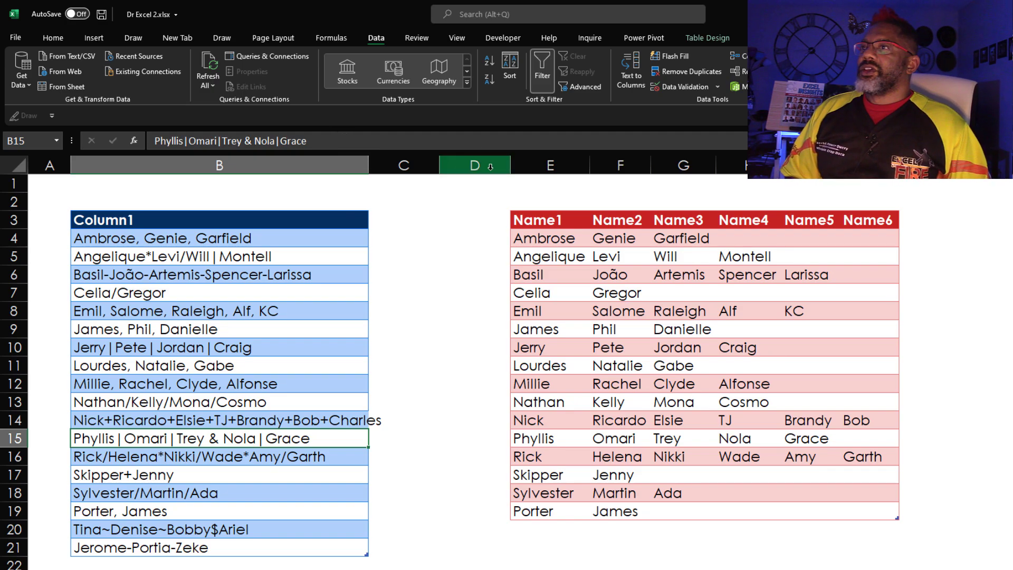
# Refresh All so the table gains Name7 with Charles and rows for Tina and Jerome.
pyautogui.click(208, 62)
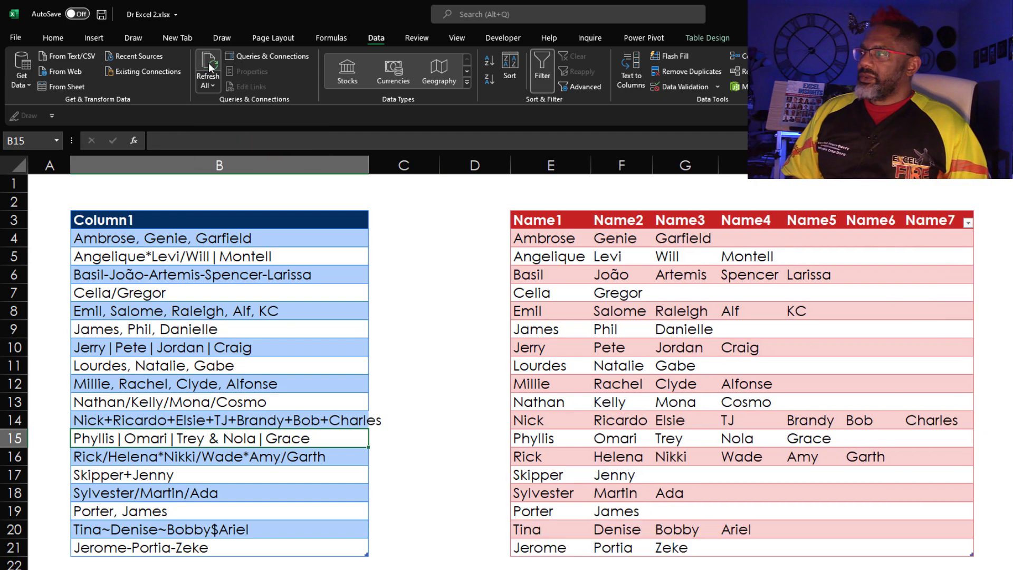